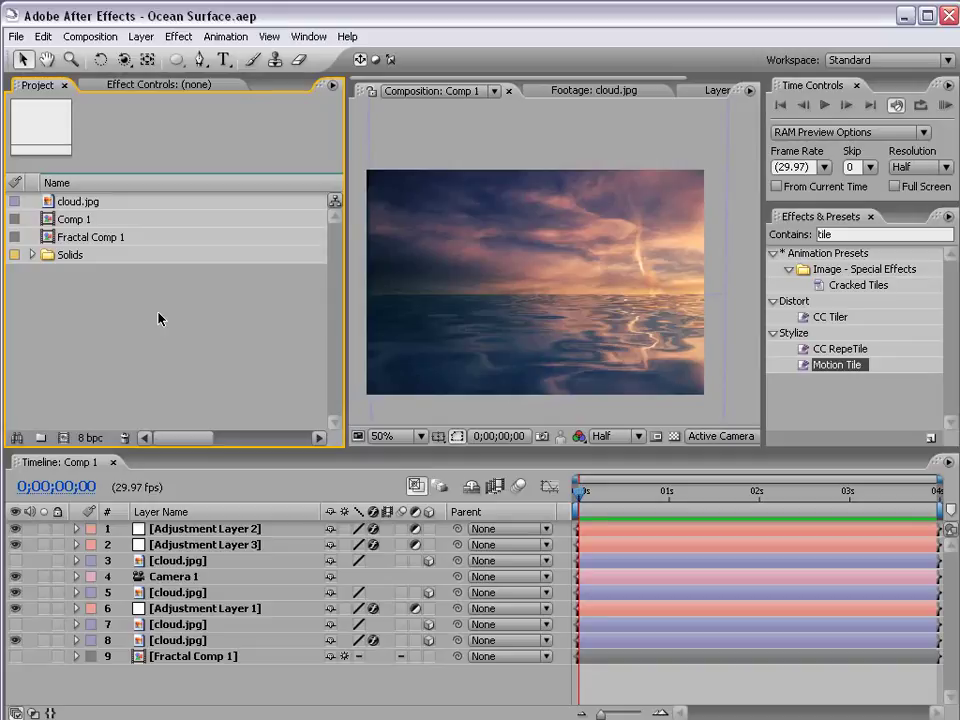
- Preview the finished ocean animation in Comp 1
left_click_drag(616, 495, 510, 506)
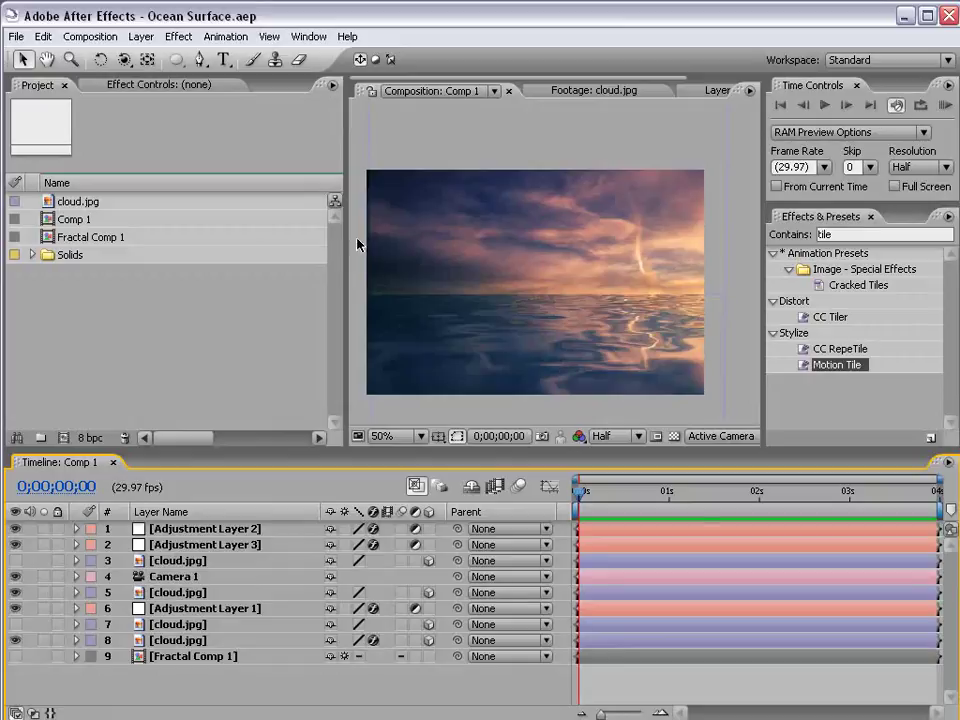
key("KP_0")
- Create a new composition using the NTSC DV preset at 720 × 480 with a 10-second duration
left_click(85, 36)
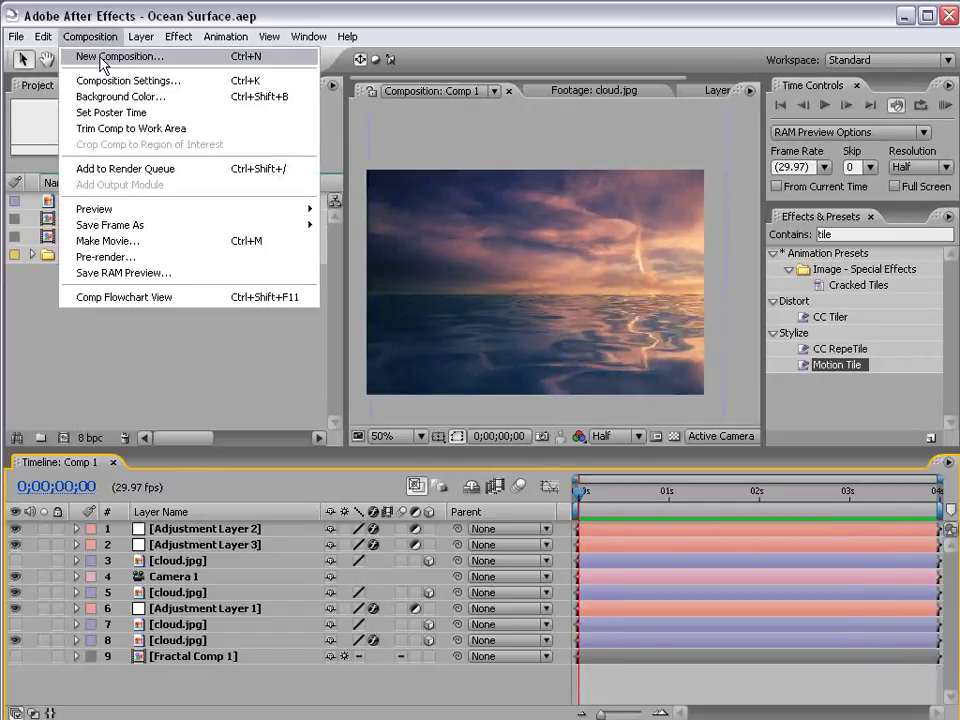
left_click(104, 57)
left_click(400, 254)
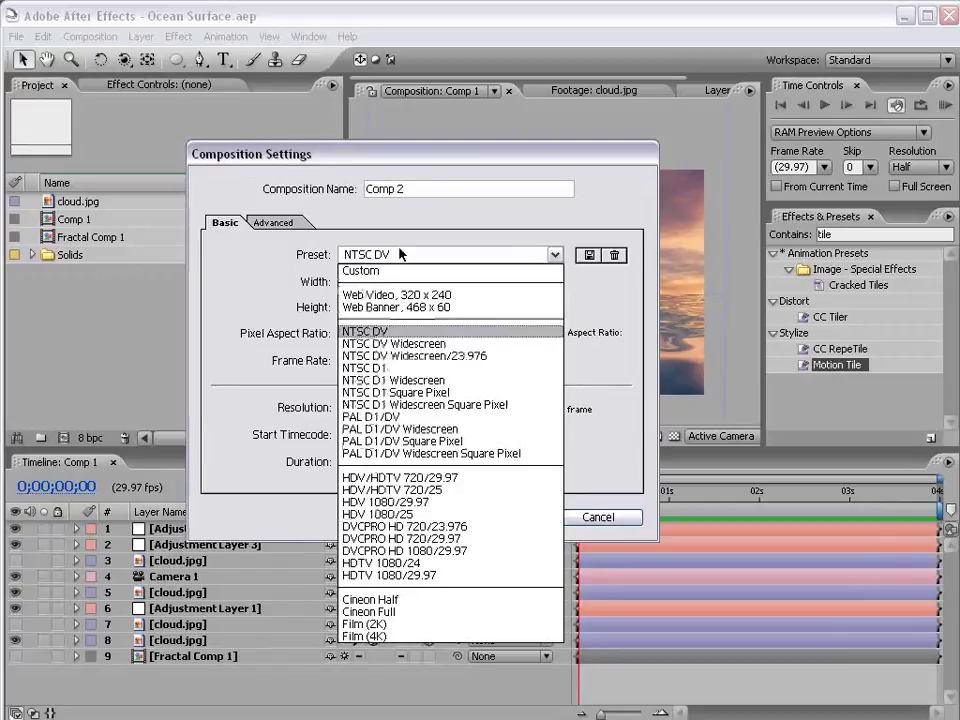
left_click(377, 331)
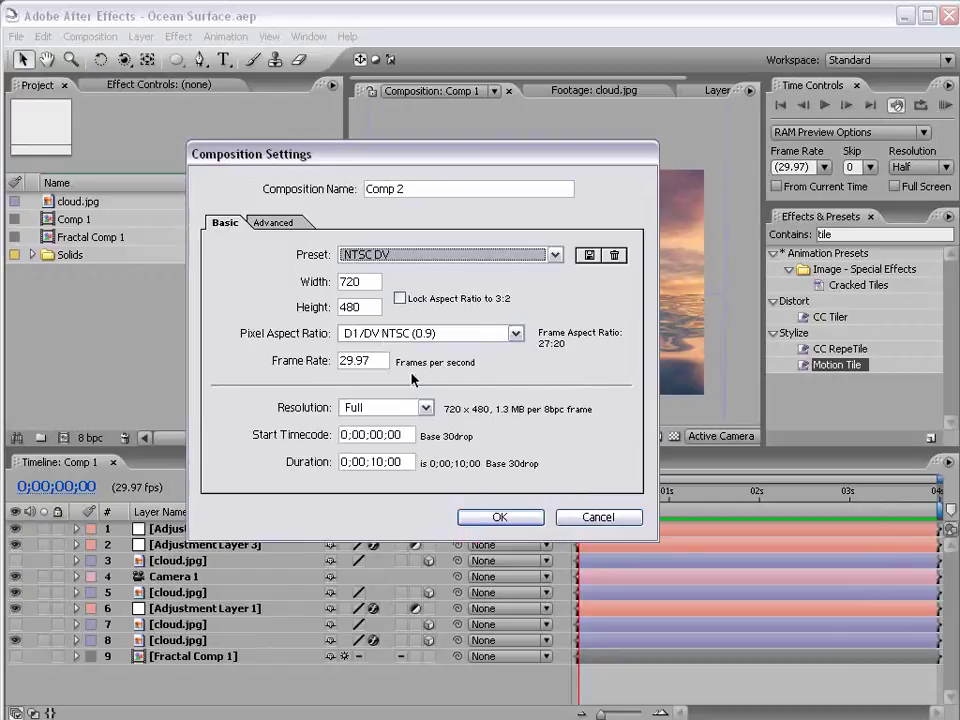
left_click(499, 517)
- Add a black solid 1200 × 1200 pixels in size to Comp 2
left_click(141, 36)
mouse_move(160, 56)
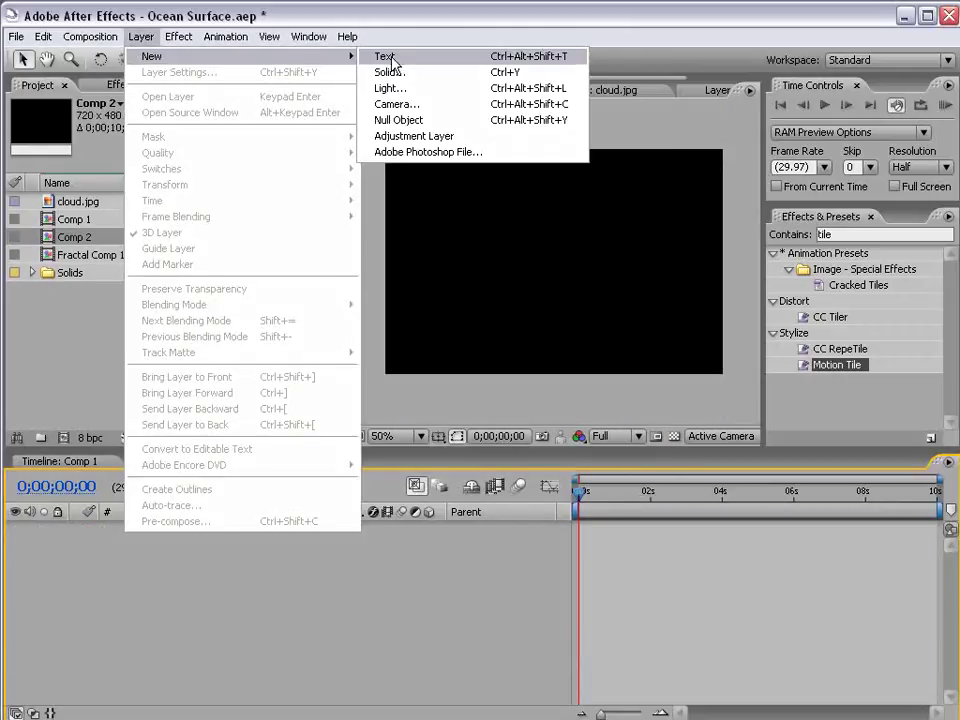
left_click(388, 72)
double_click(313, 285)
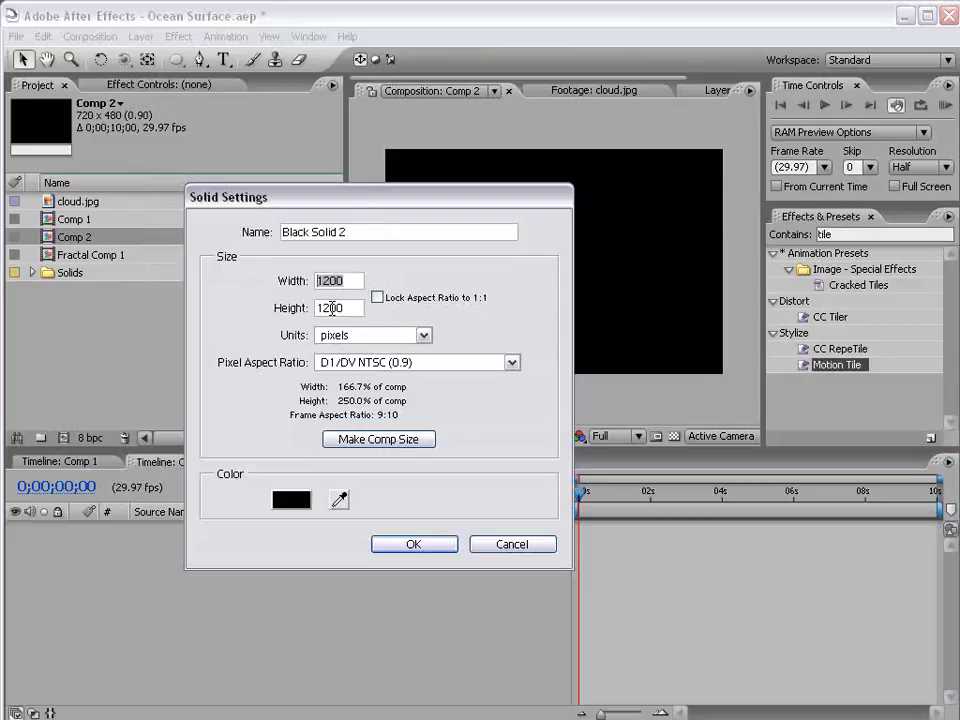
double_click(333, 308)
left_click(411, 546)
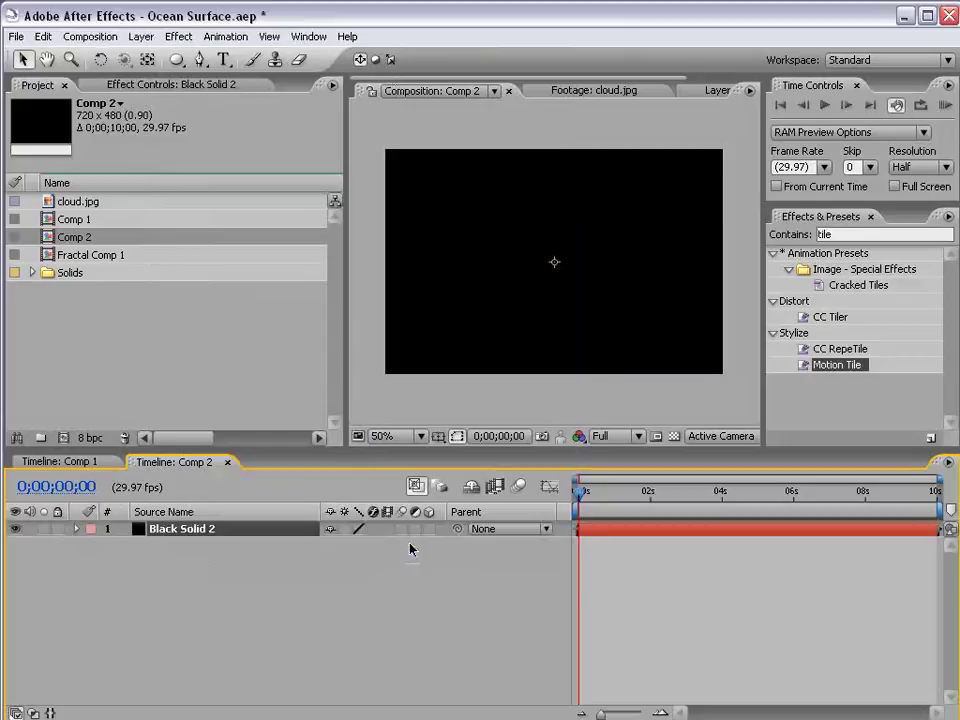
- Apply the Fractal Noise effect to the black solid with its default settings
key("comma")
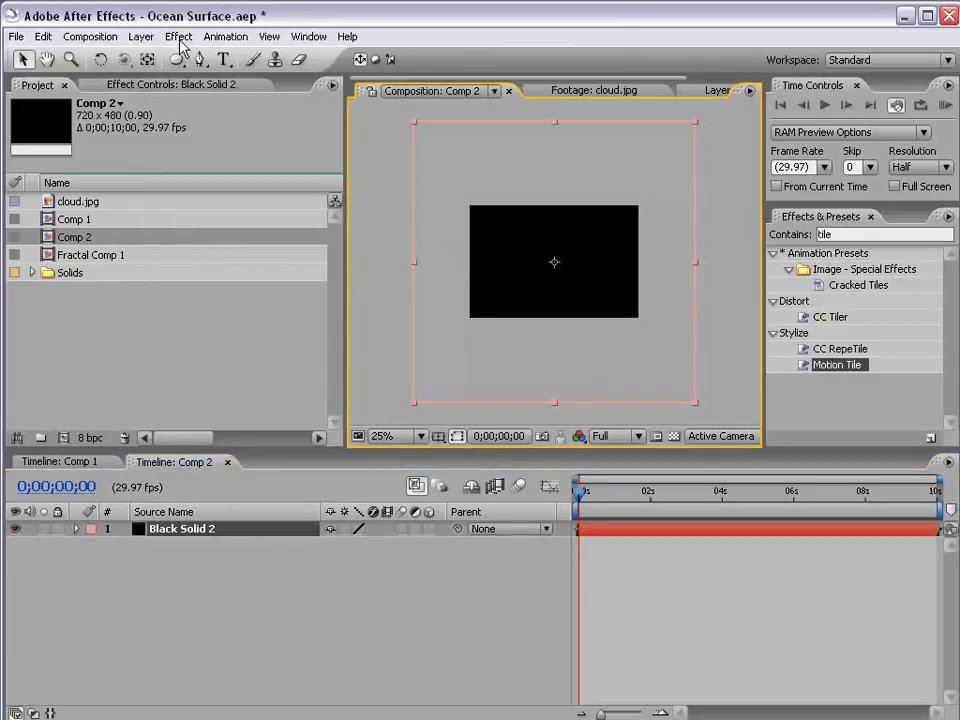
left_click(179, 36)
mouse_move(300, 431)
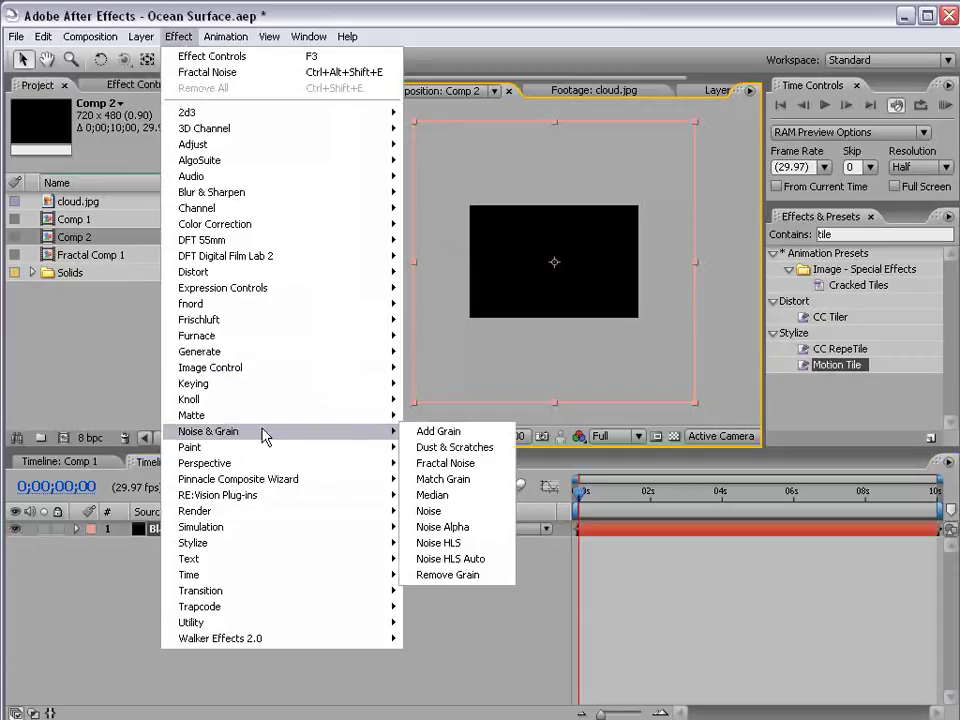
left_click(440, 461)
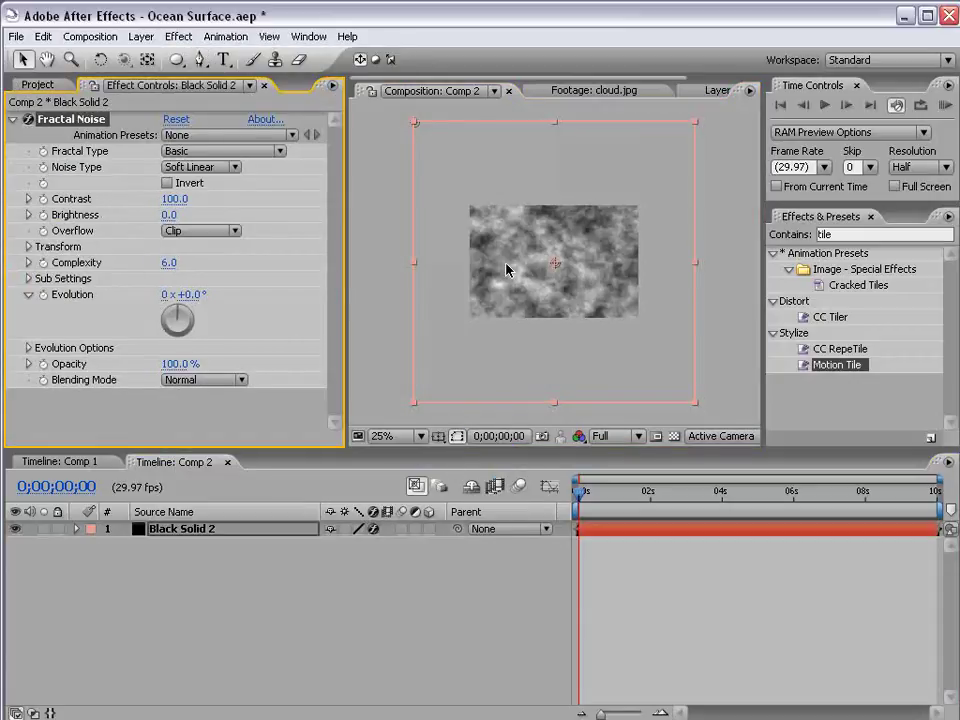
- Add a Fast Blur effect to the black solid with Blurriness 25 and Repeat Edge Pixels enabled
key("period")
left_click(181, 36)
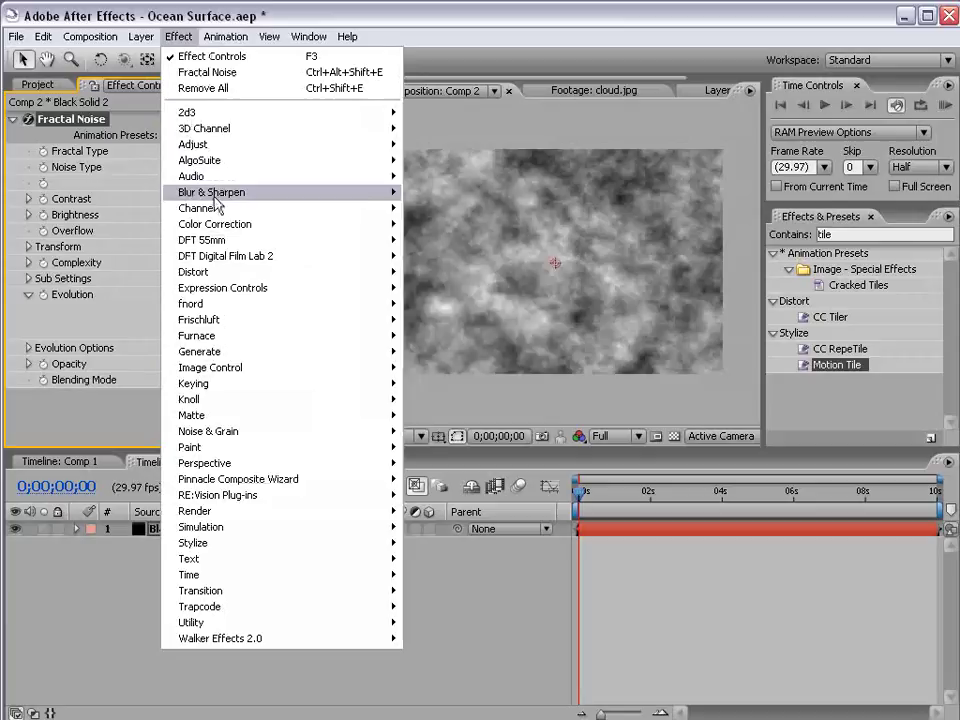
mouse_move(240, 192)
left_click(565, 306)
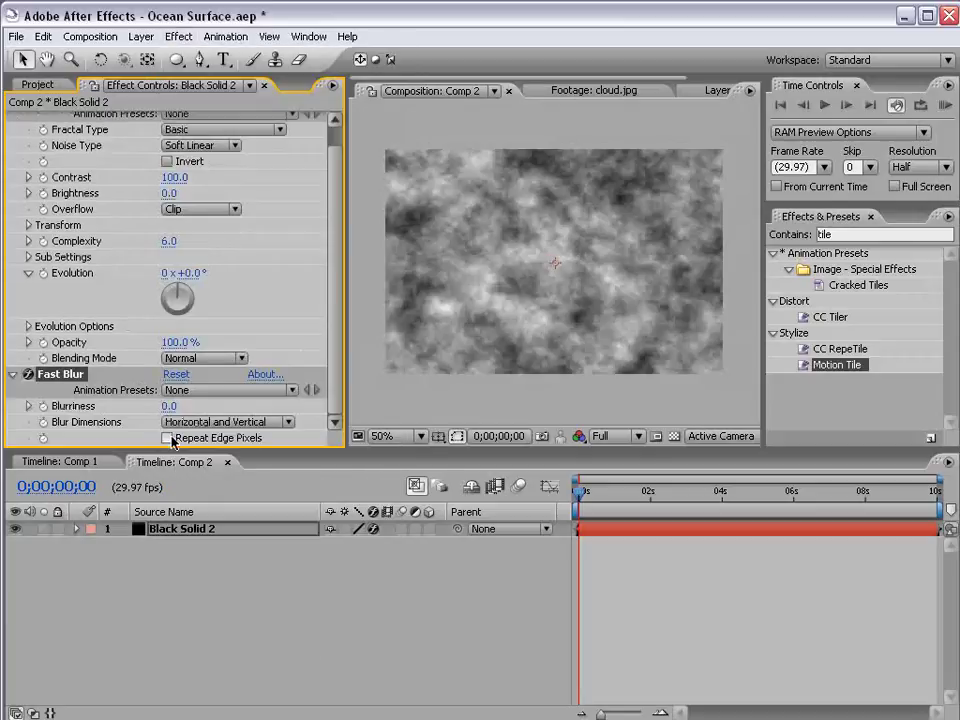
left_click(167, 406)
type("2")
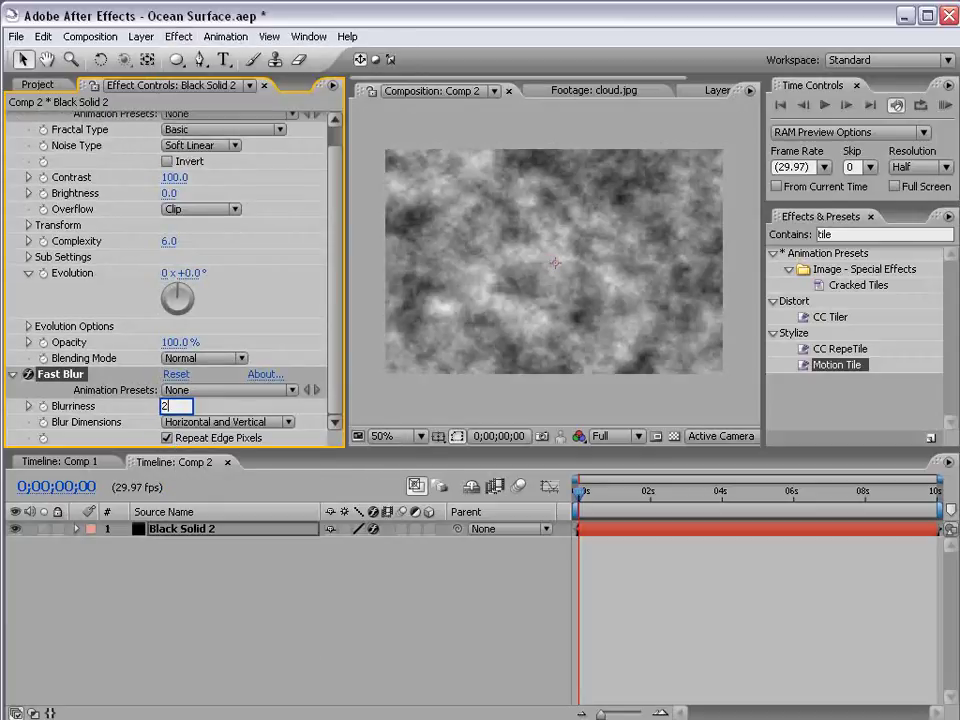
type("5")
key("Return")
- Make the noise solid a 3D layer, rotate it back until nearly flat, and lower it to form a water plane
scroll(484, 313, "down", 1)
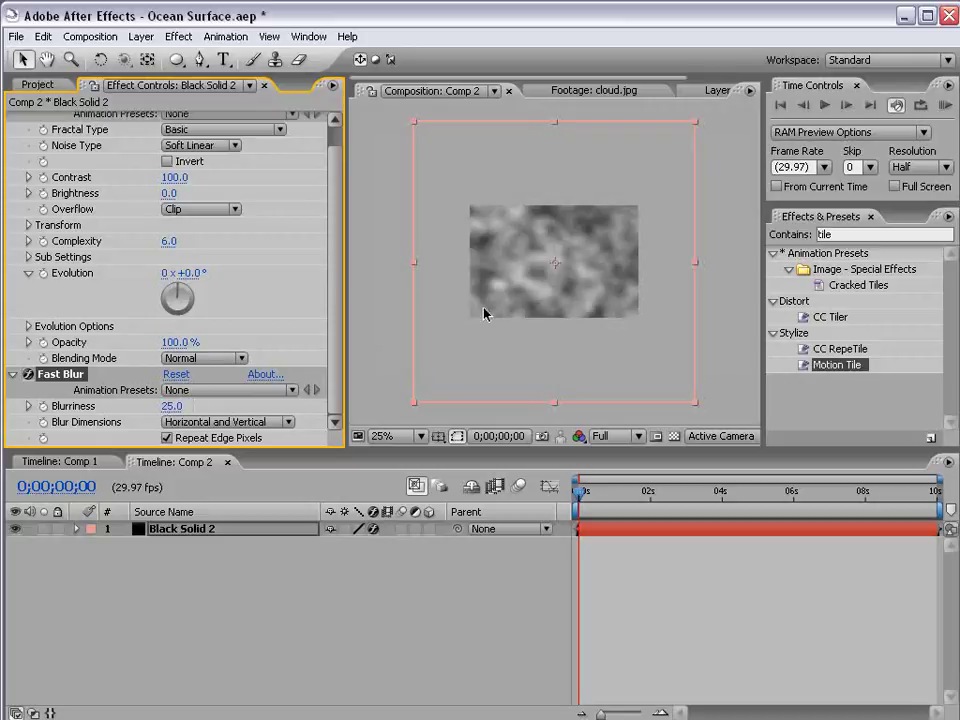
left_click(429, 528)
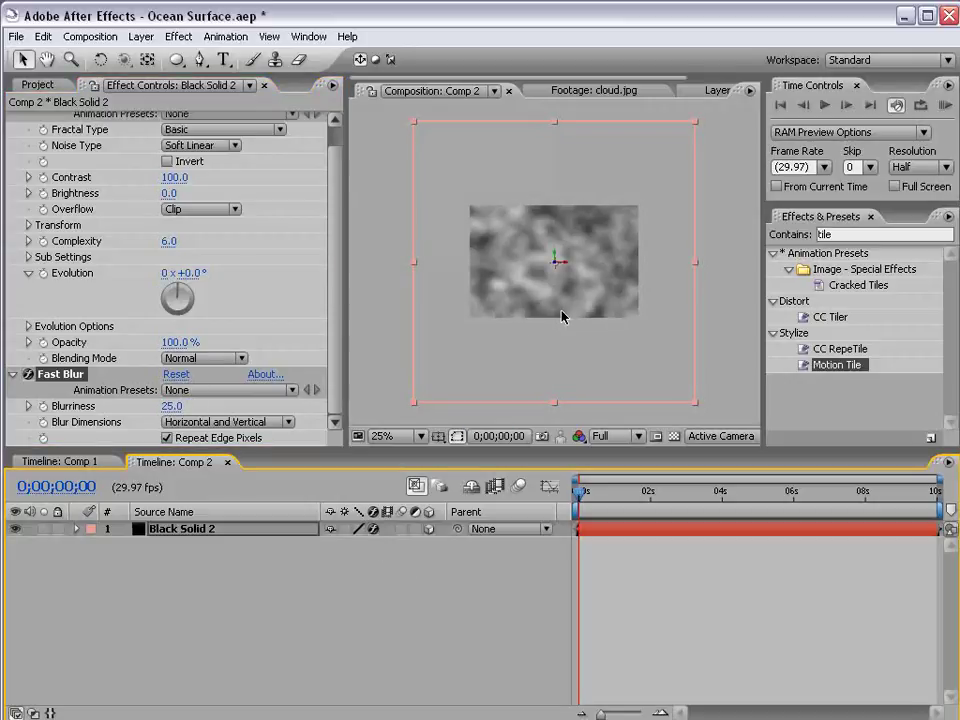
scroll(567, 261, "up", 1)
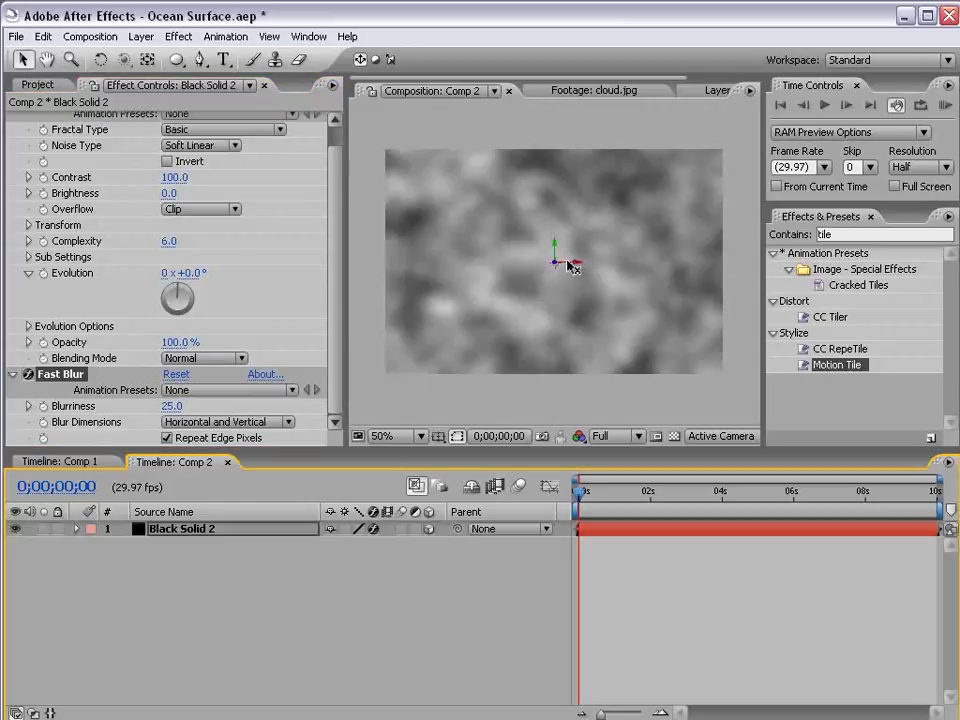
key("w")
left_click_drag(568, 264, 555, 293)
key("v")
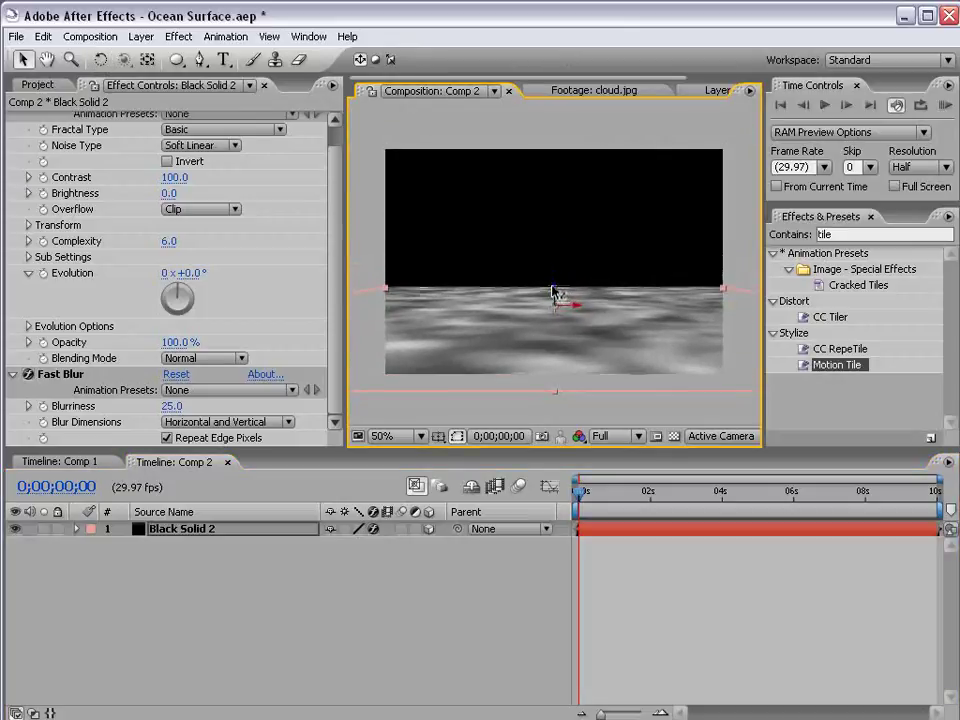
- Add cloud.jpg to Comp 2 above the noise solid and make it a 3D layer
left_click(59, 92)
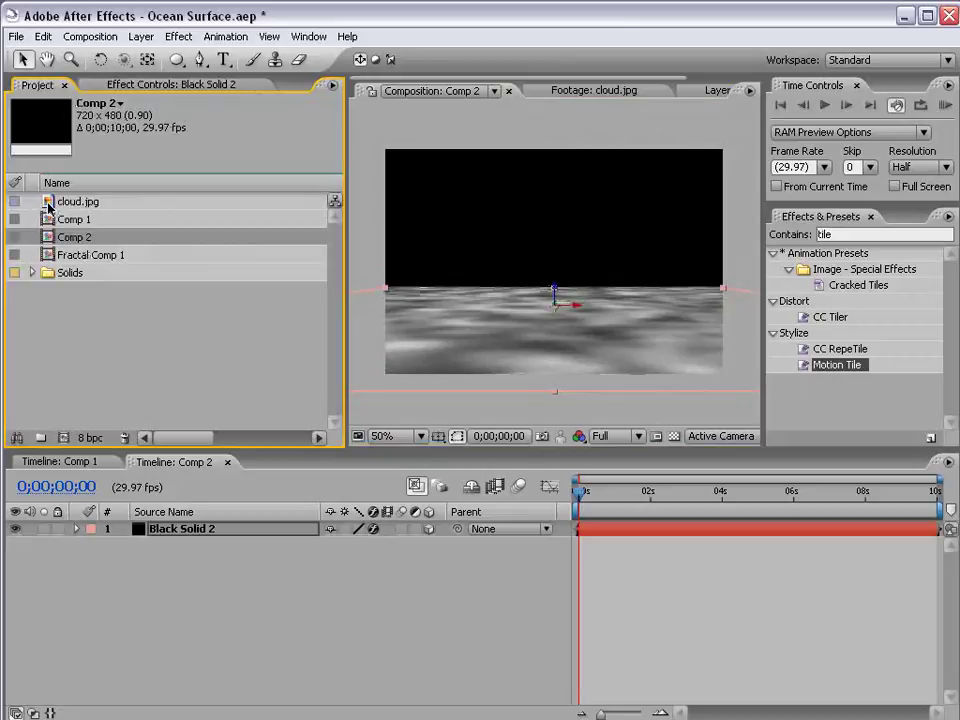
left_click_drag(47, 200, 531, 289)
key("comma")
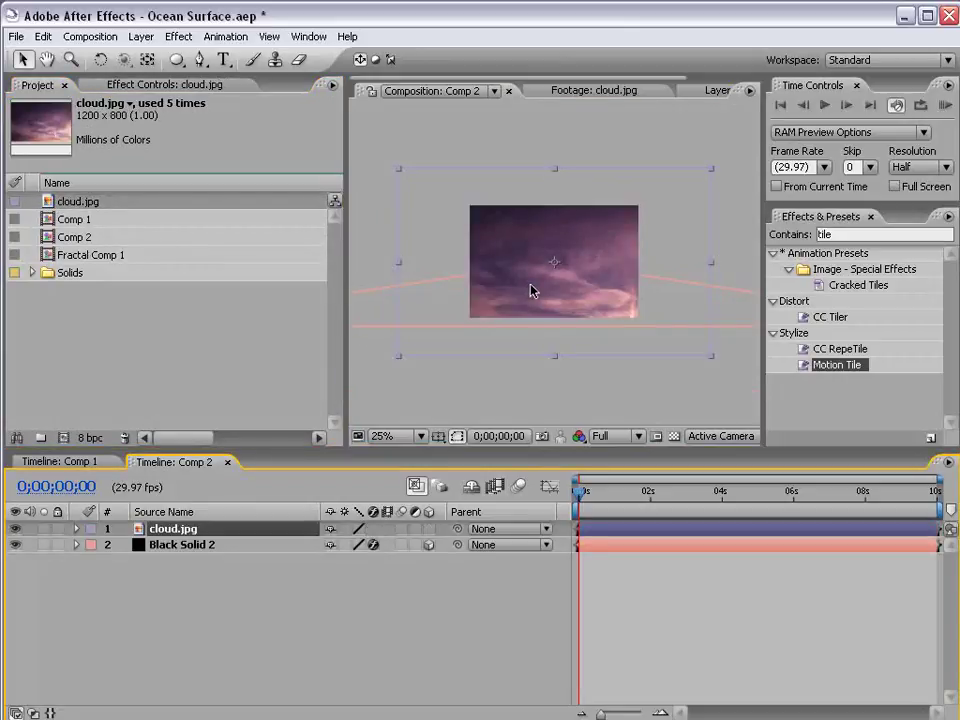
left_click(429, 529)
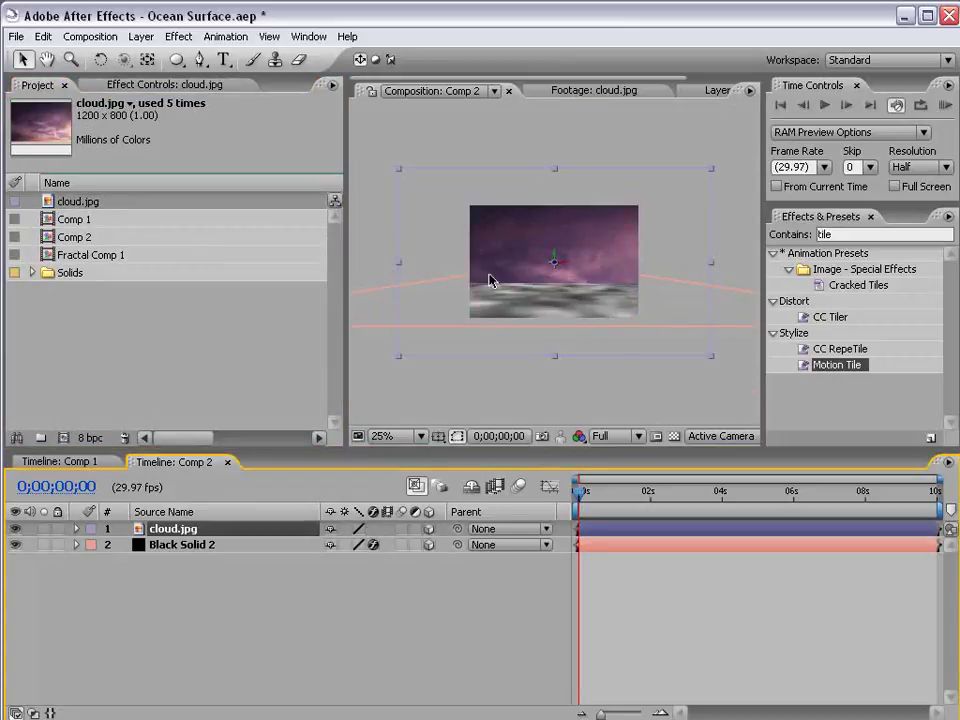
- Push the cloud layer back in depth to the solid's far edge, aligning it in the Top view, and return to Active Camera
left_click_drag(347, 364, 174, 362)
key("period")
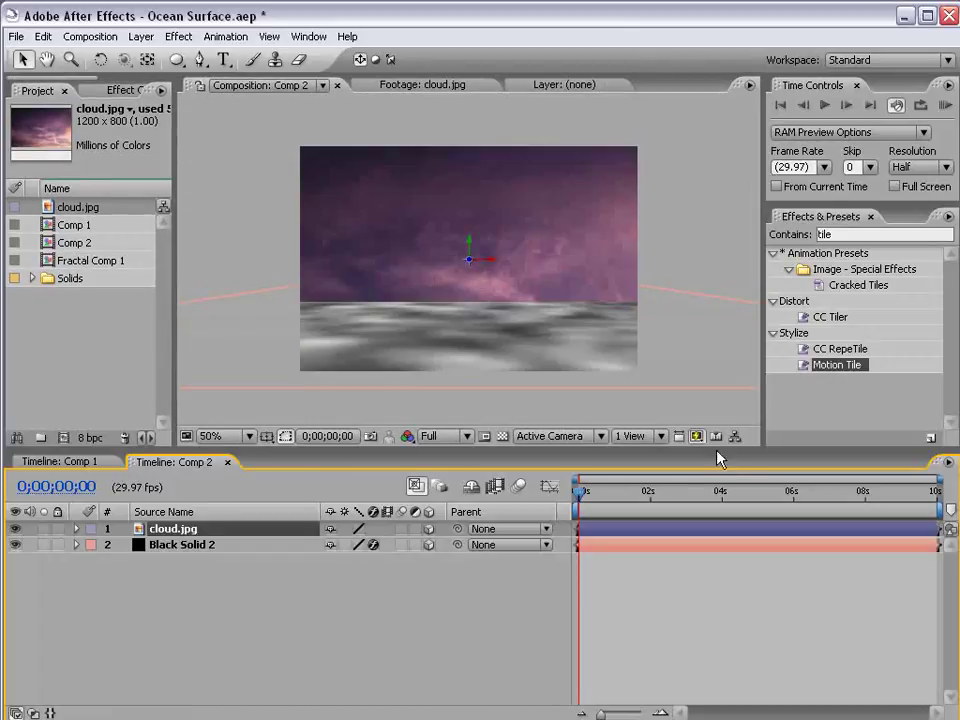
left_click_drag(470, 260, 418, 515)
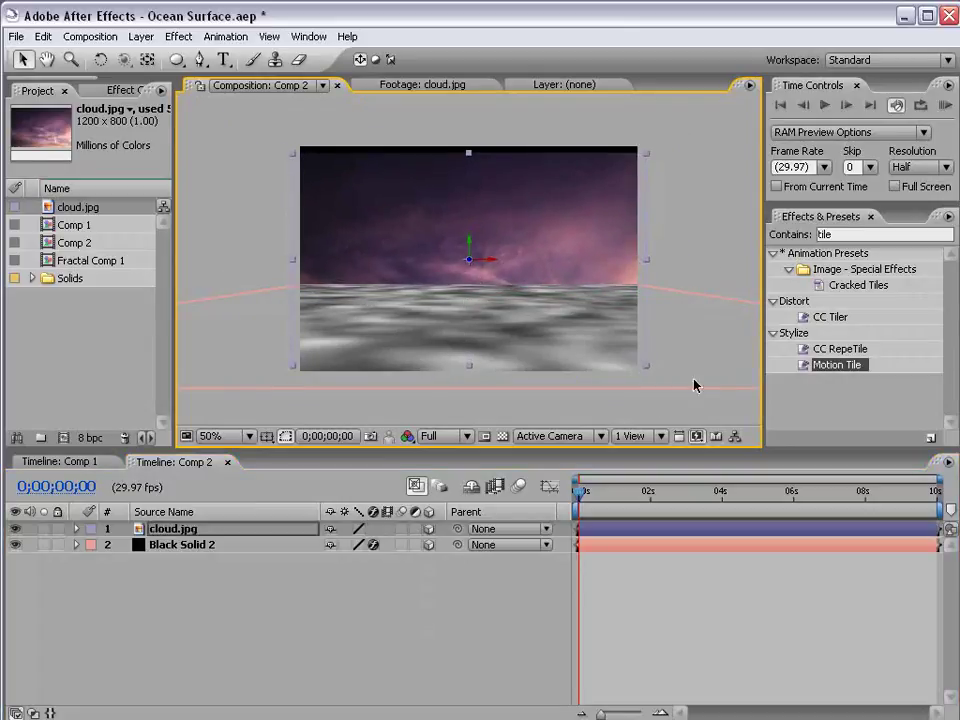
left_click(555, 437)
left_click(540, 512)
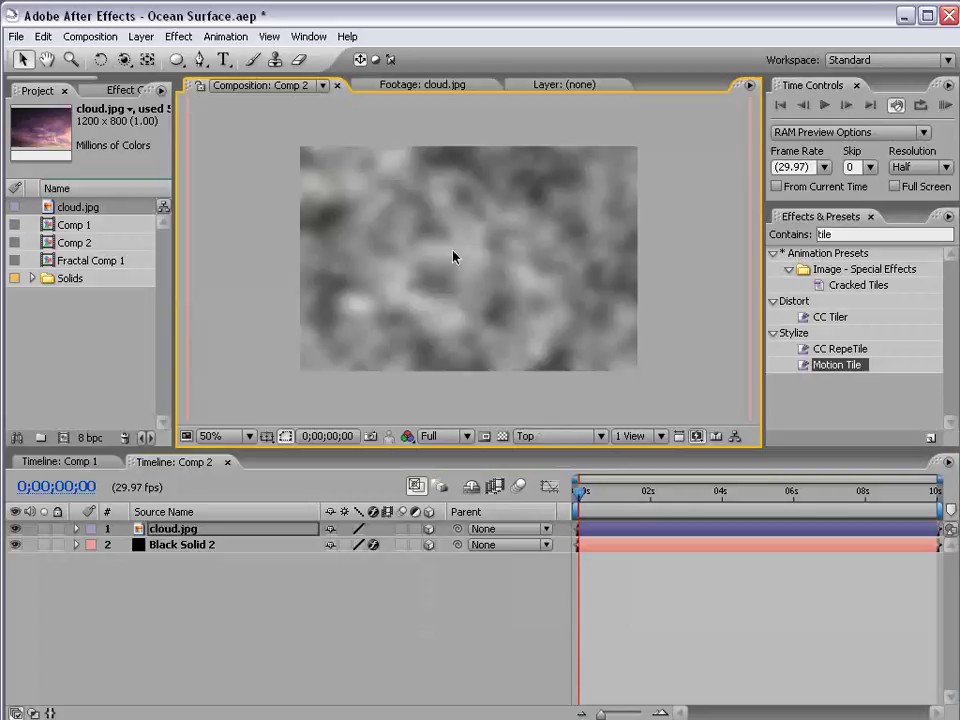
scroll(453, 257, "down", 2)
left_click_drag(454, 246, 449, 282)
scroll(460, 265, "up", 1)
left_click_drag(448, 200, 492, 222)
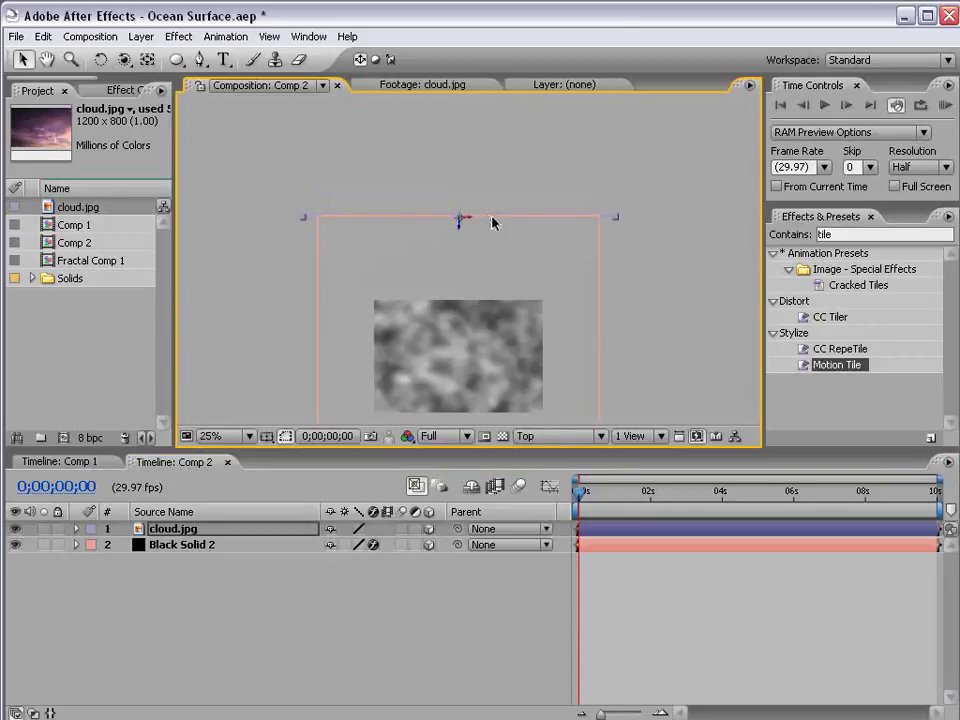
left_click(554, 436)
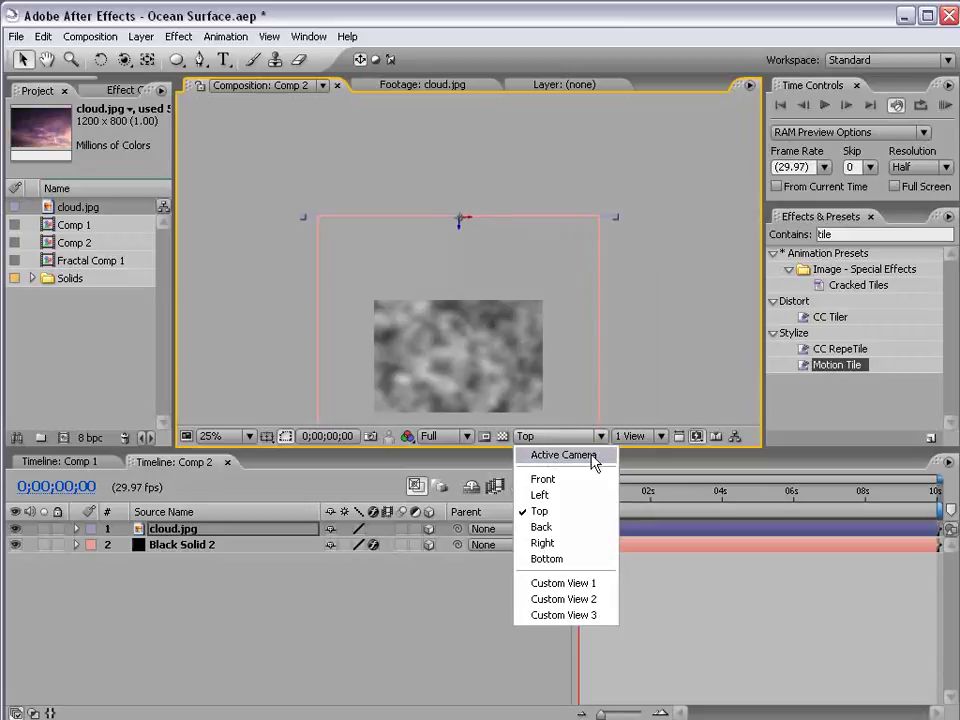
left_click(561, 456)
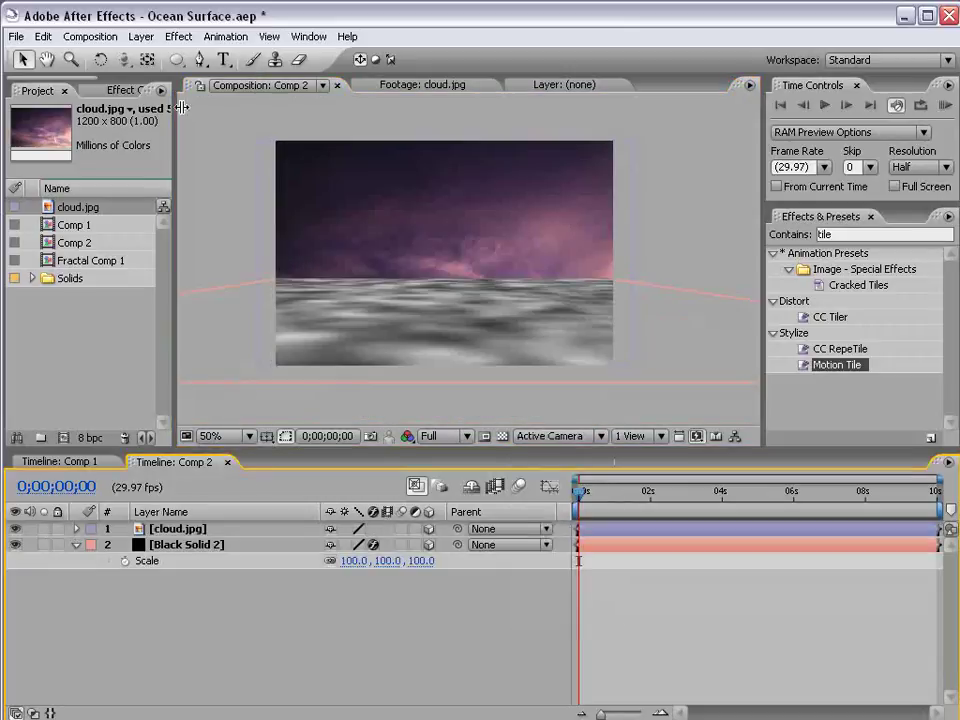
- Create a new camera named Camera 1 with the 35mm preset
left_click(141, 36)
mouse_move(165, 58)
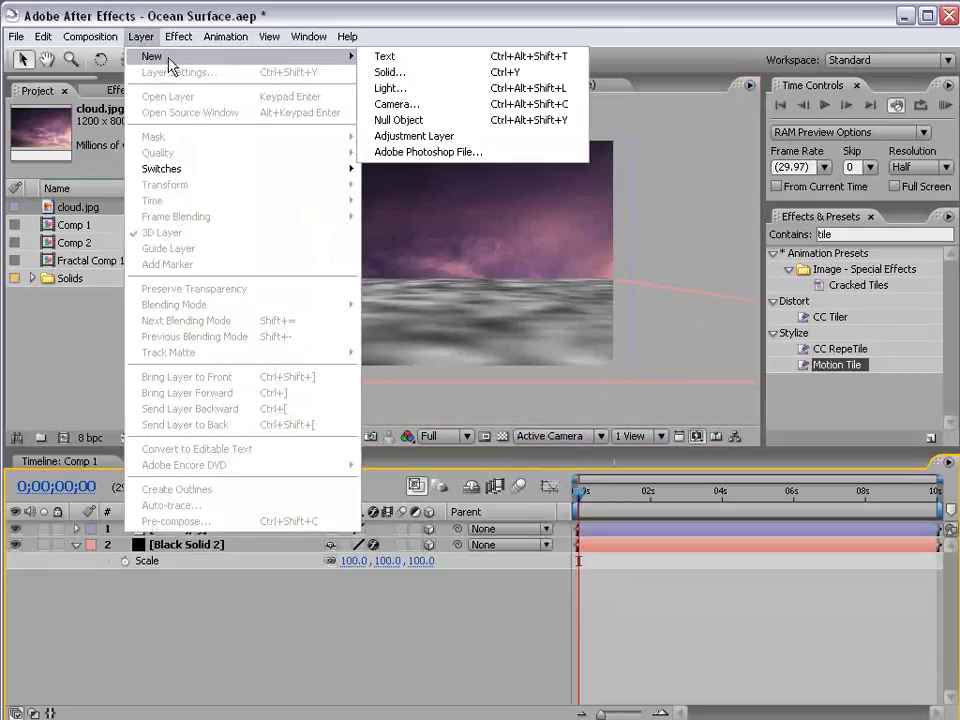
left_click(418, 103)
left_click(440, 180)
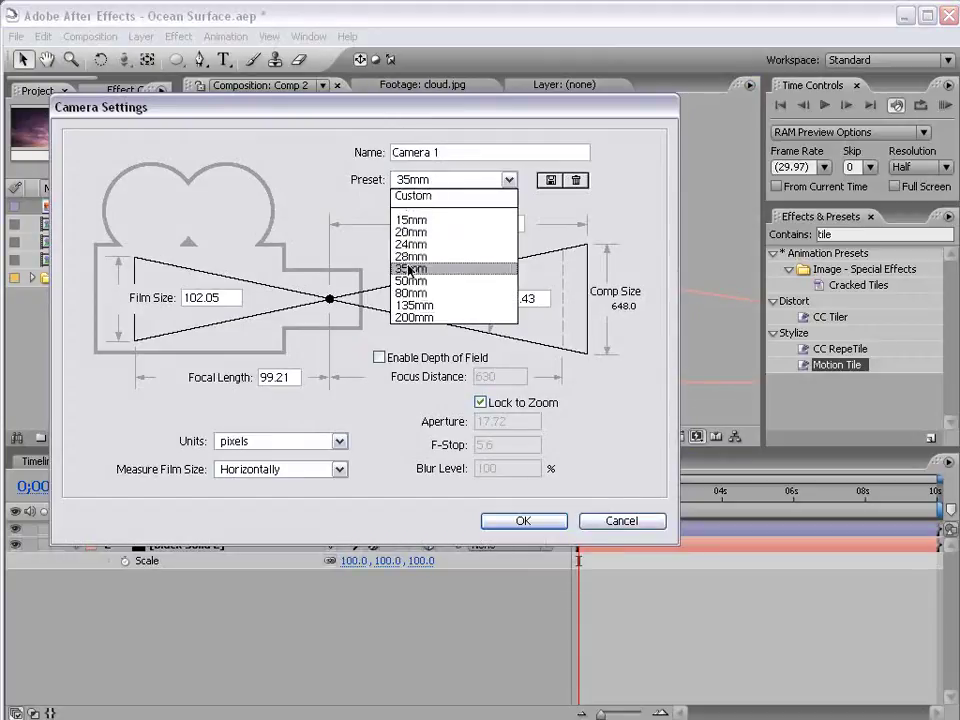
left_click(453, 270)
left_click(500, 521)
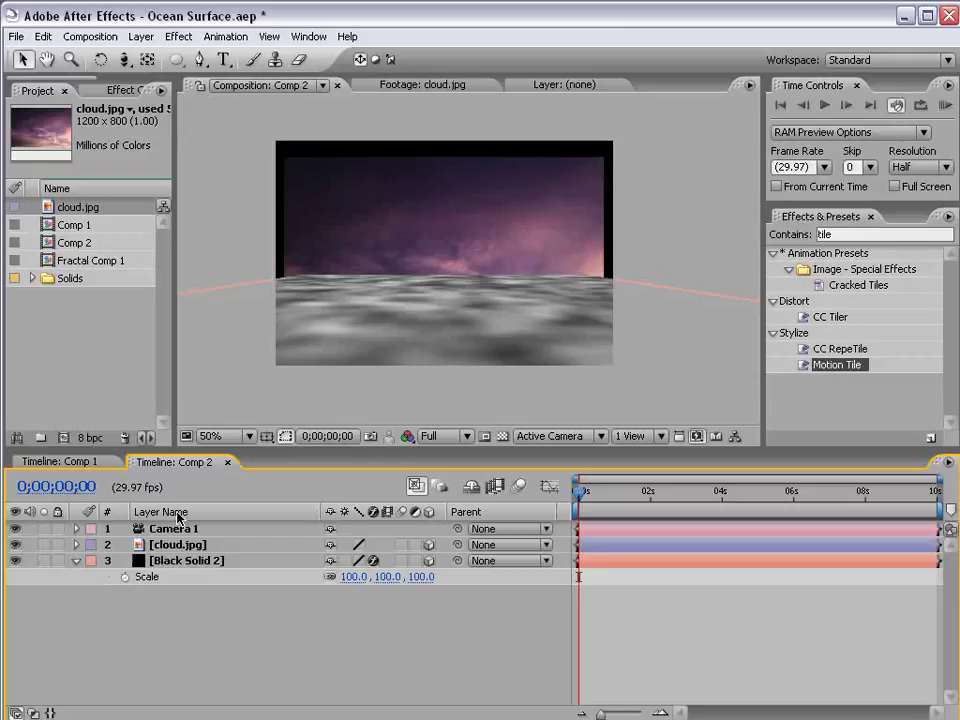
- Raise the cloud layer until its lower edge sits on the water plane's horizon, and hide the noise solid
left_click(175, 546)
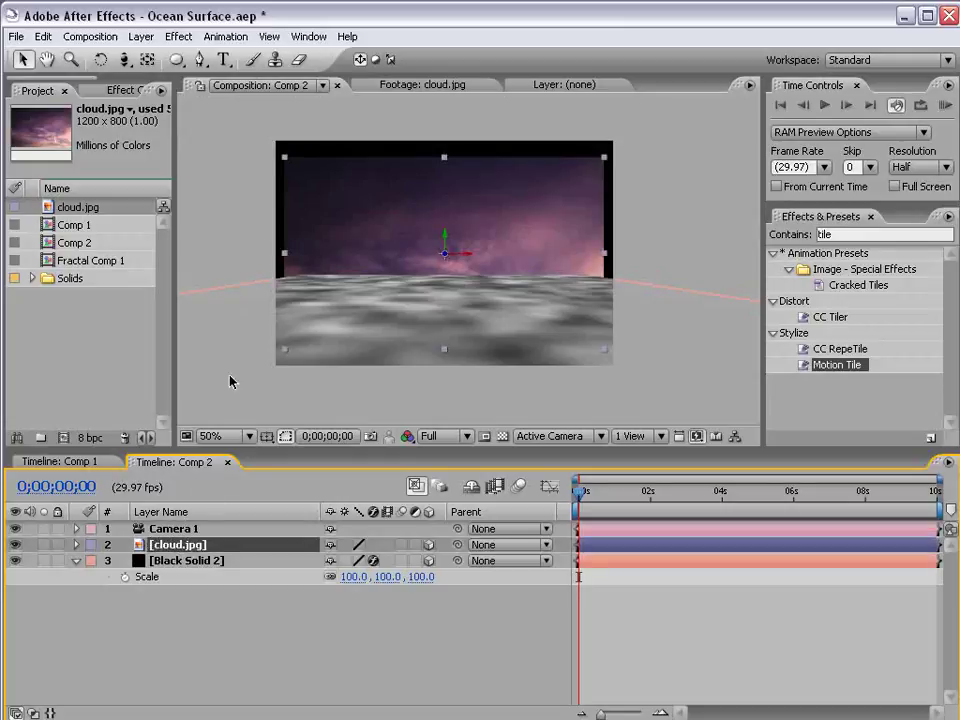
left_click_drag(448, 247, 447, 100)
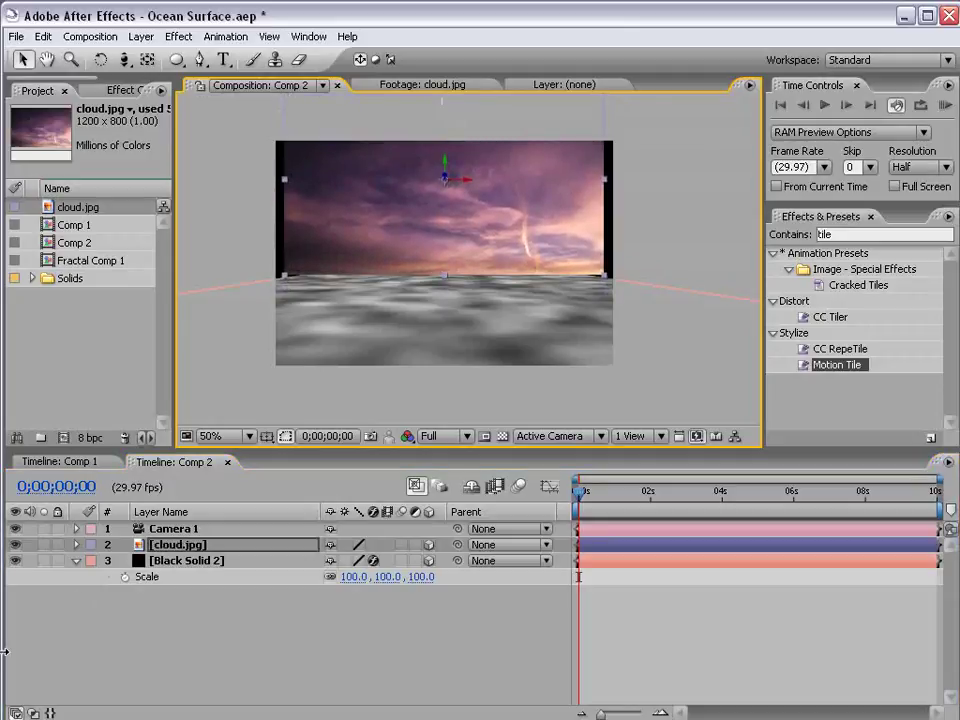
left_click(15, 561)
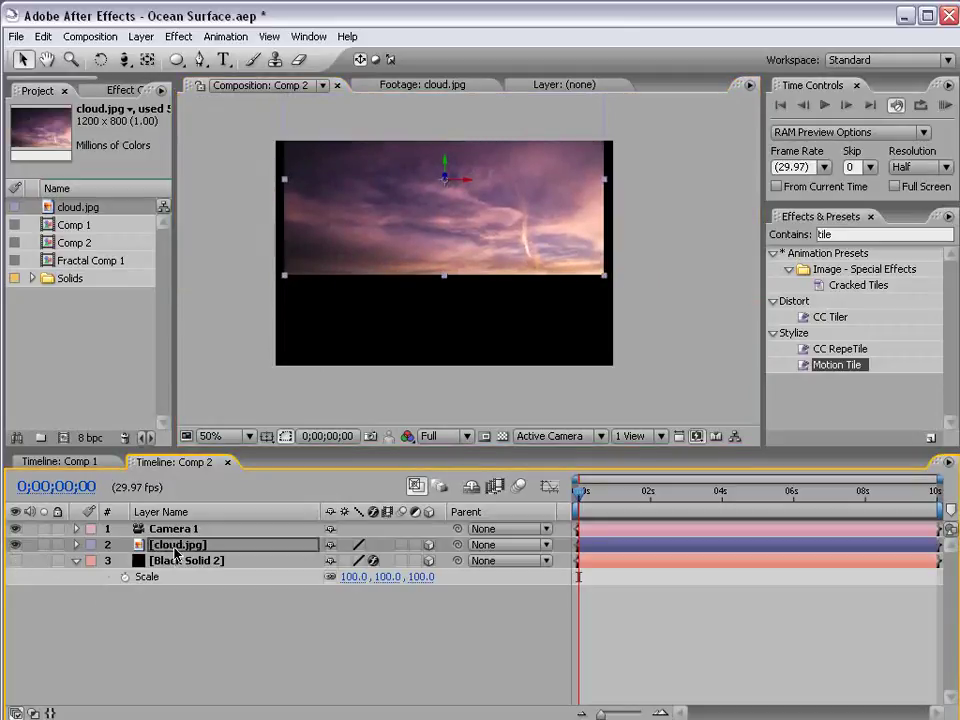
- Duplicate the cloud layer, move the copy down and flip it upside down as a reflection
left_click(44, 37)
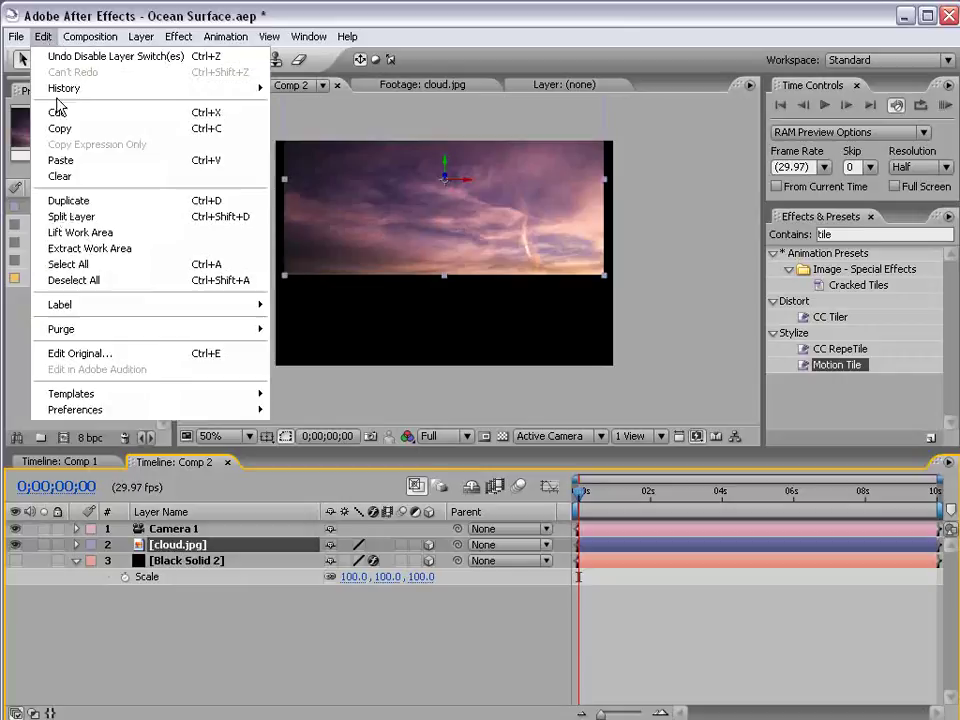
left_click(55, 201)
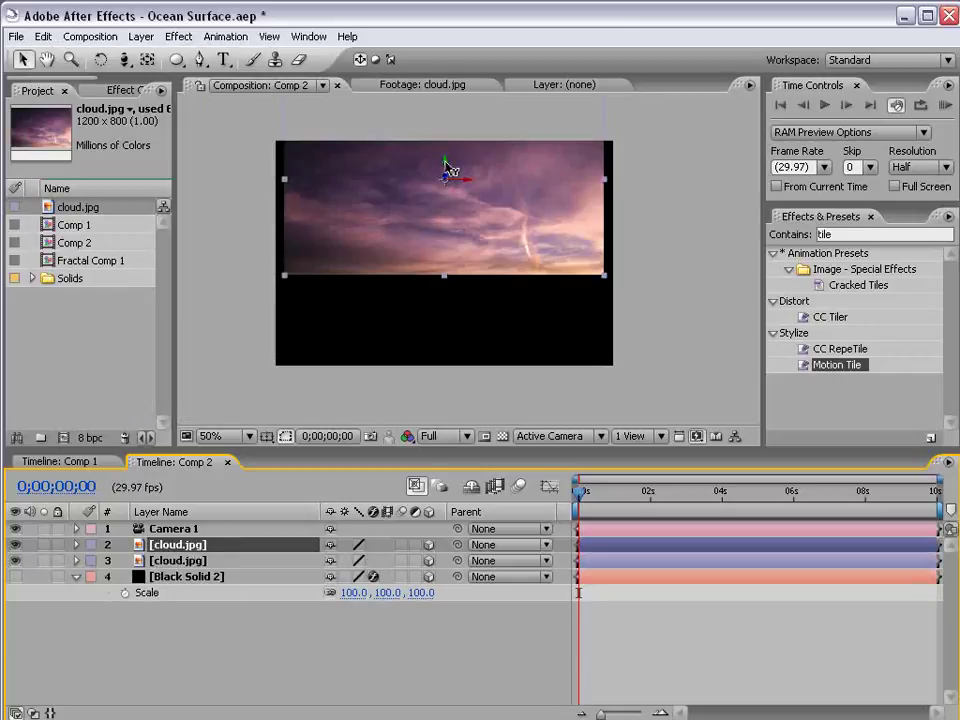
left_click_drag(448, 170, 455, 360)
key("w")
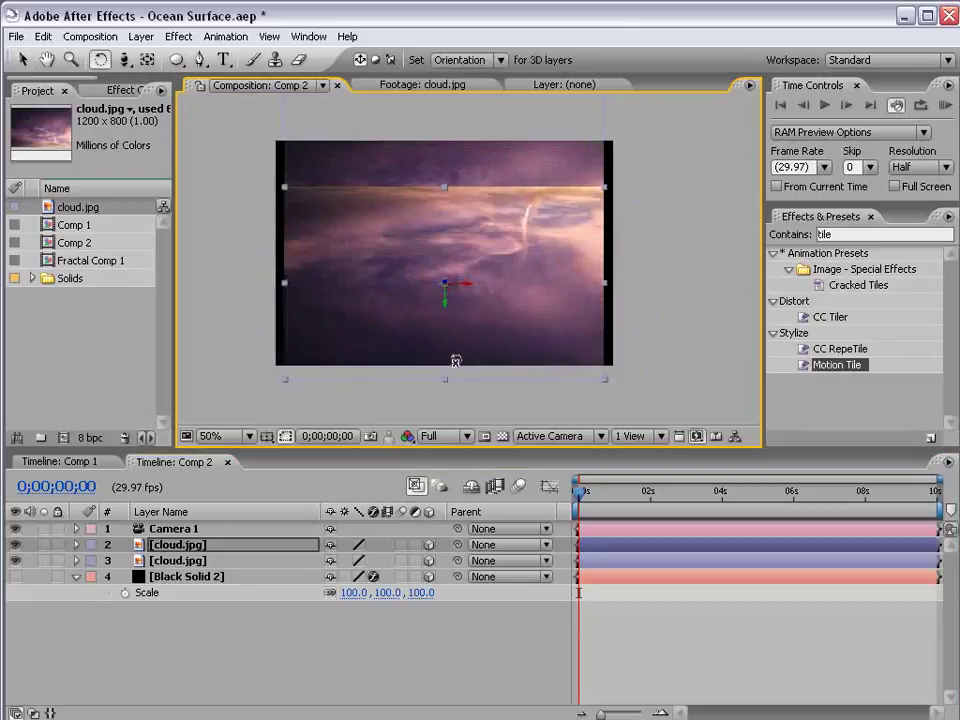
- Lower the flipped cloud copy and nudge it until its edge meets the original's lower edge at the horizon without a gap
key("v")
left_click_drag(449, 298, 428, 476)
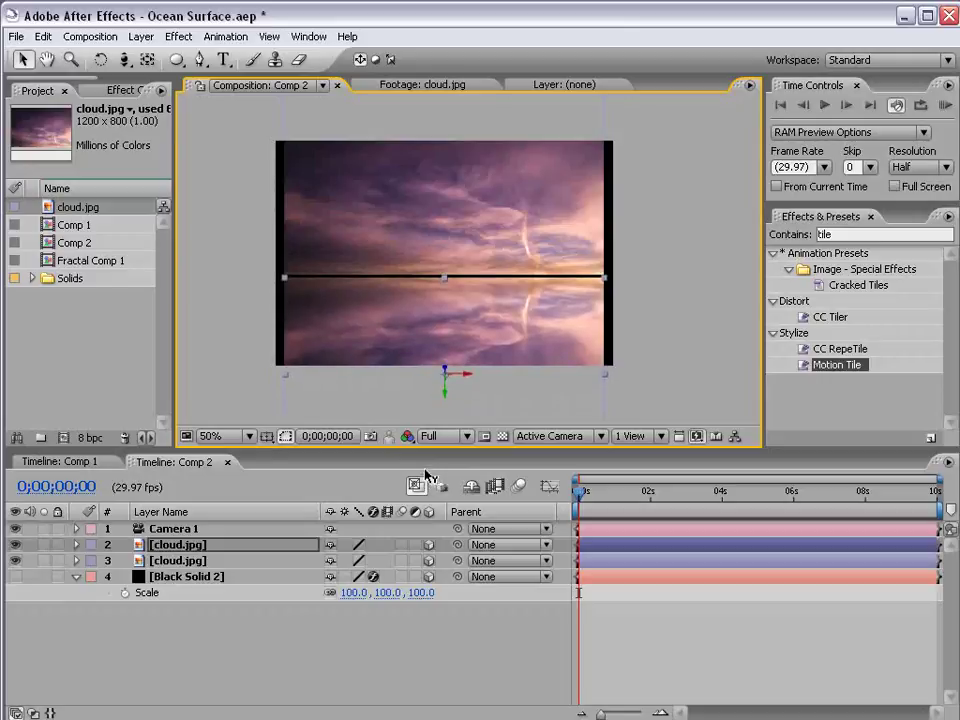
key("Up")
key("Up")
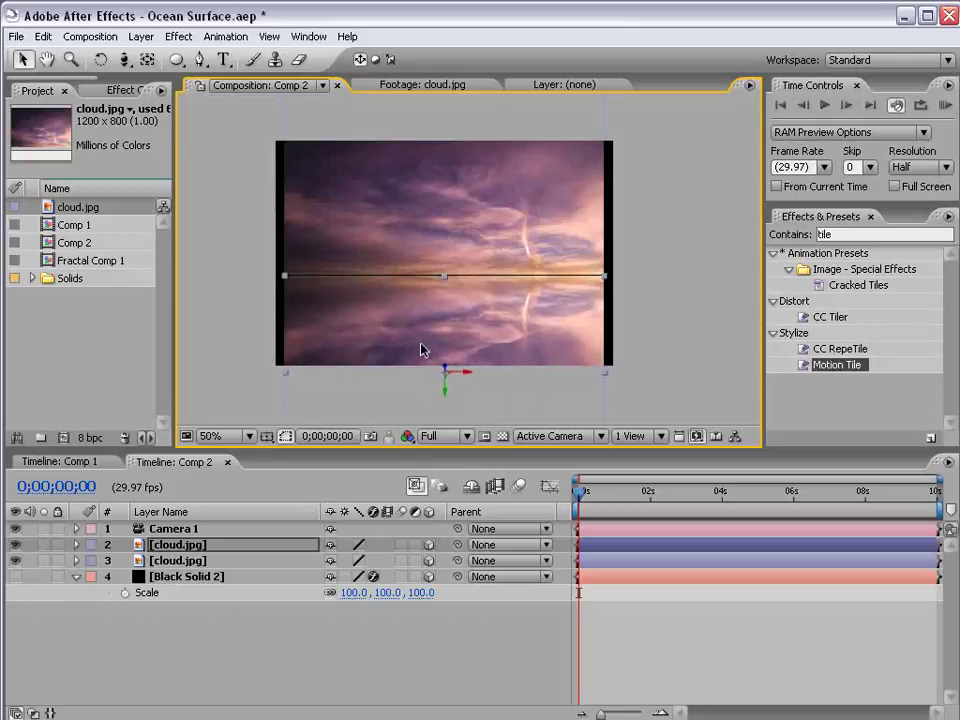
left_click(630, 310)
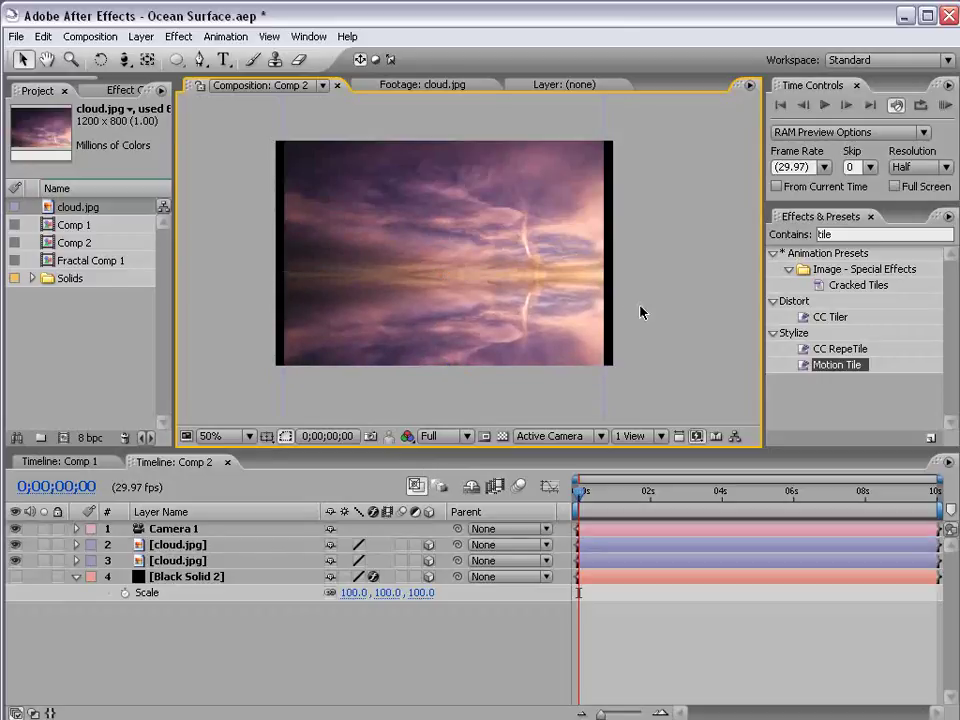
scroll(480, 313, "up", 1)
scroll(479, 313, "down", 1)
left_click(467, 337)
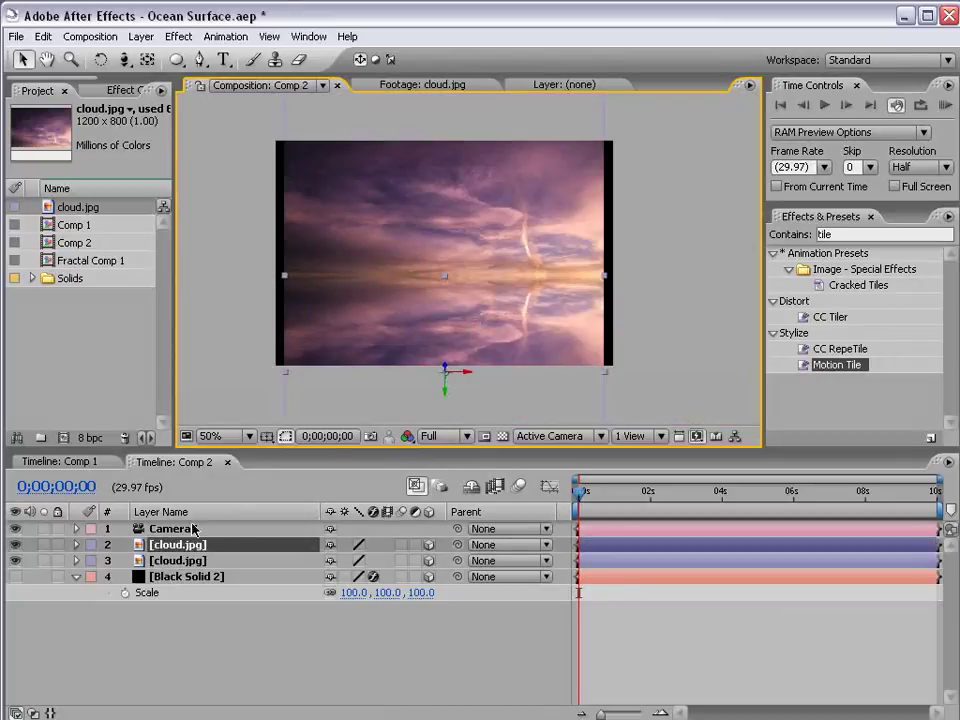
left_click(36, 602)
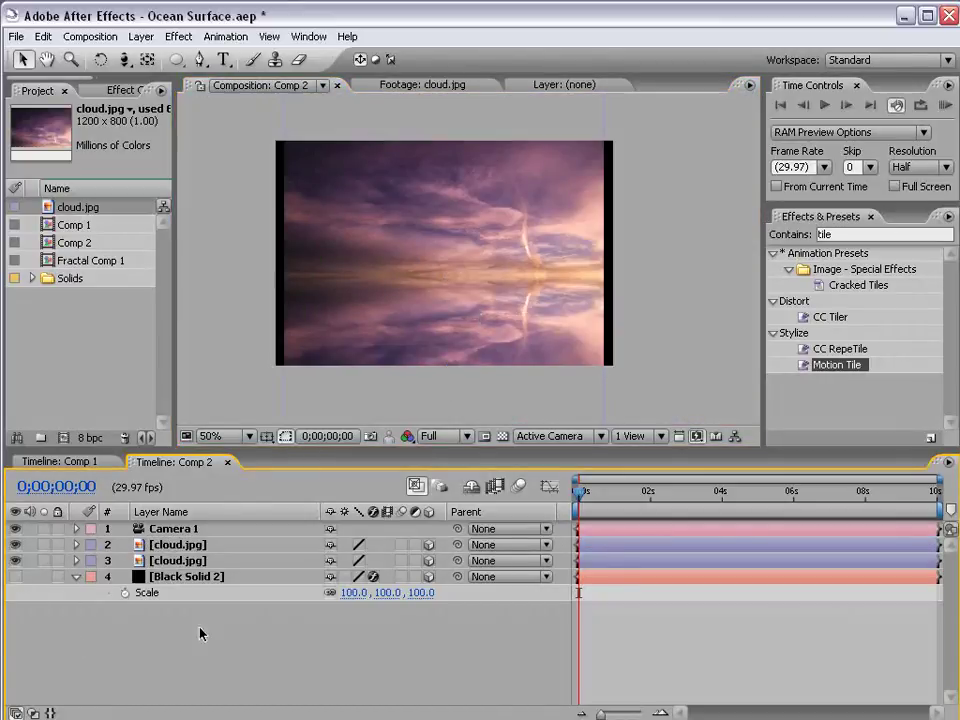
- Show the Black Solid 2 layer again and rename it Fractal
left_click(15, 577)
left_click(190, 577)
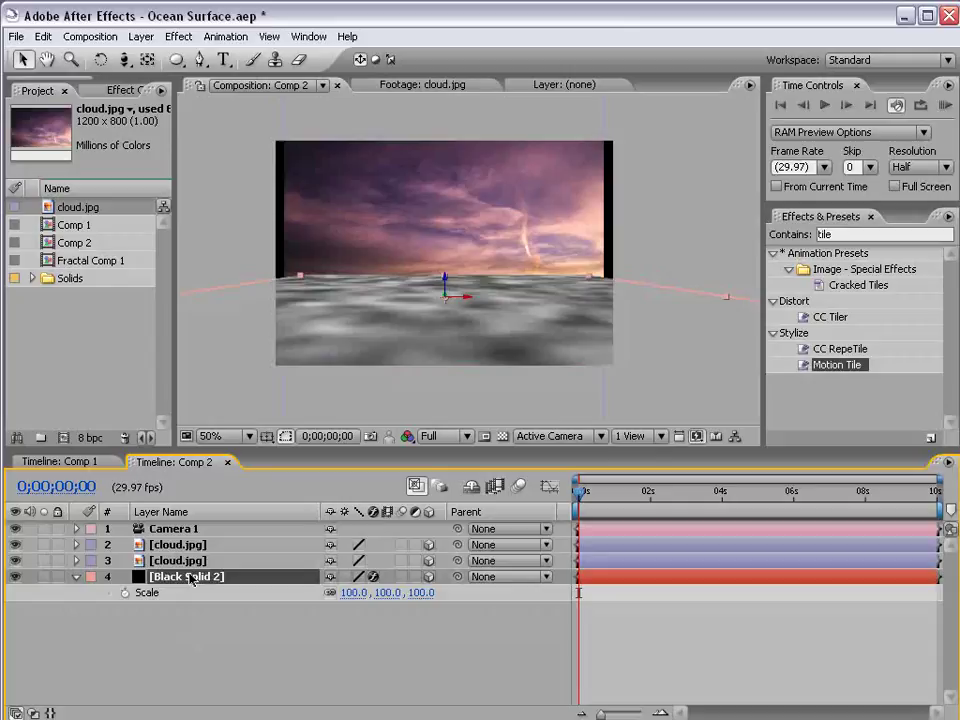
key("Return")
type("Fractal")
key("Return")
- Pre-compose the Fractal layer as "Water map" with all attributes moved into the new composition, and hide the resulting layer
left_click(141, 36)
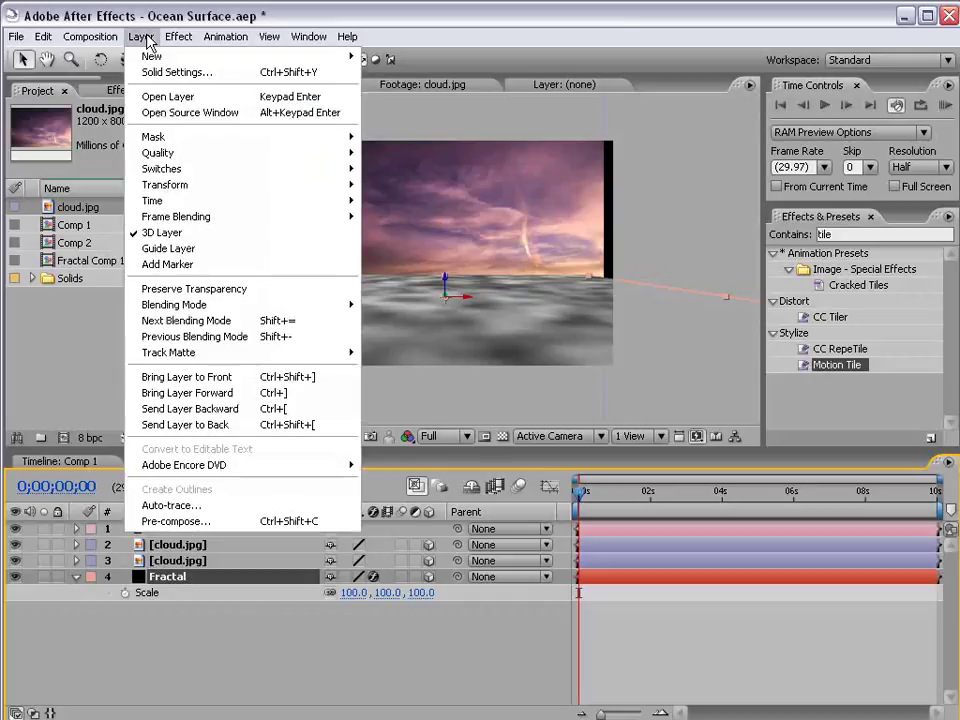
left_click(180, 520)
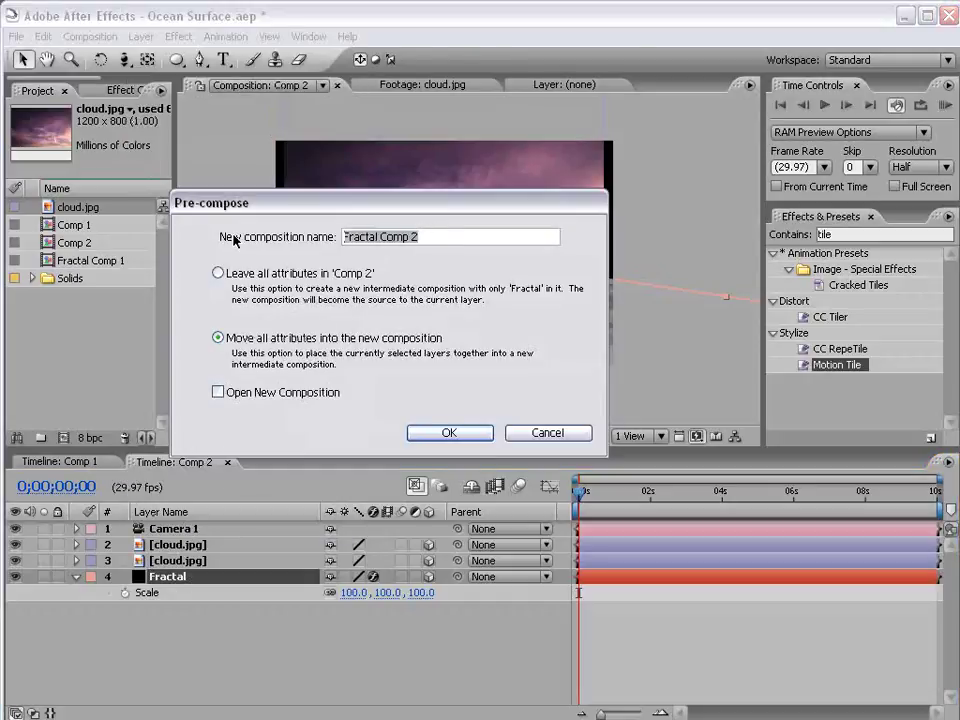
type("Water map")
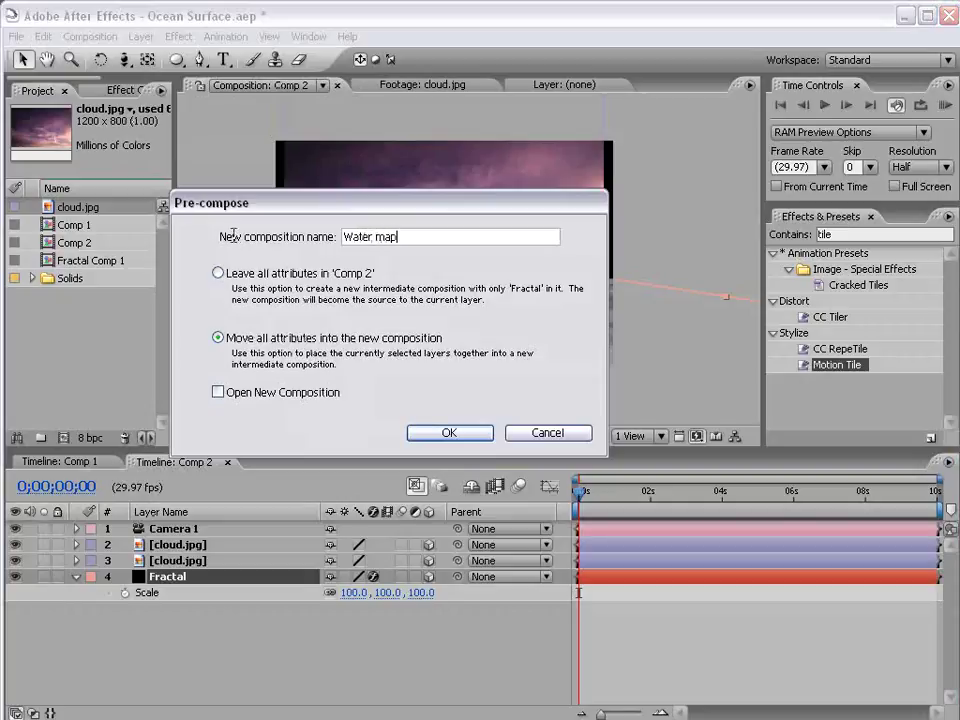
left_click(442, 432)
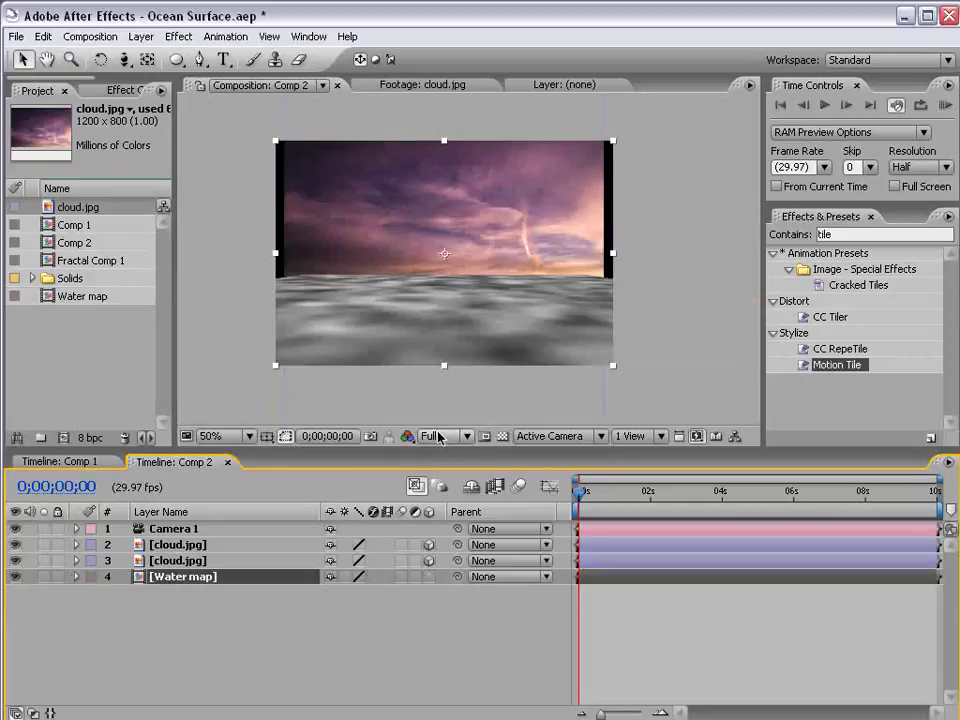
left_click(15, 577)
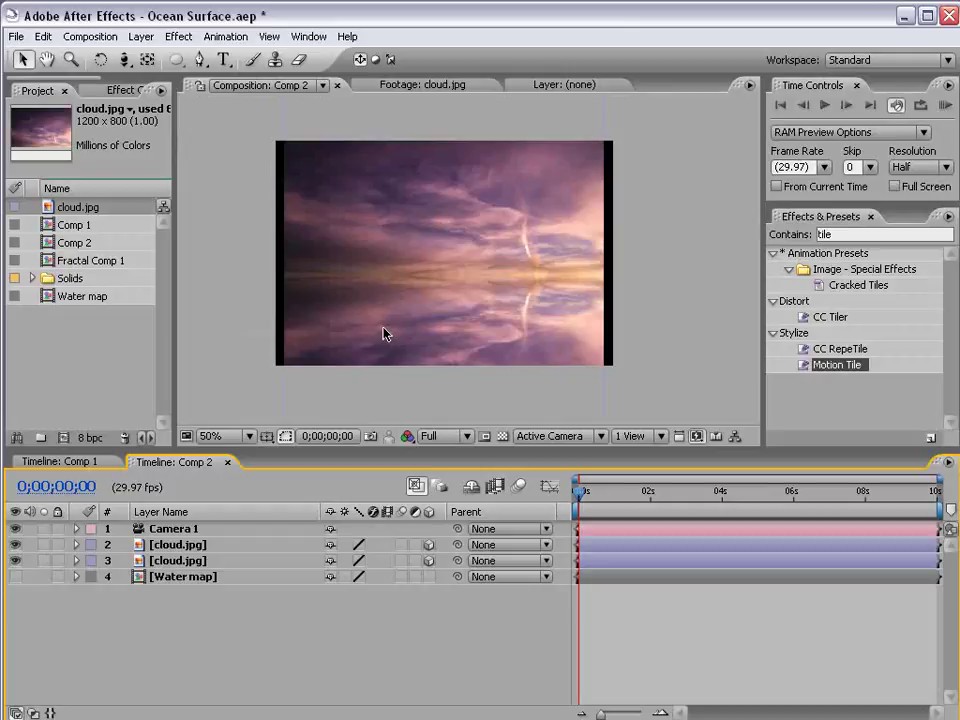
- Create a new adjustment layer and apply the Displacement Map effect to it
left_click(141, 36)
mouse_move(155, 56)
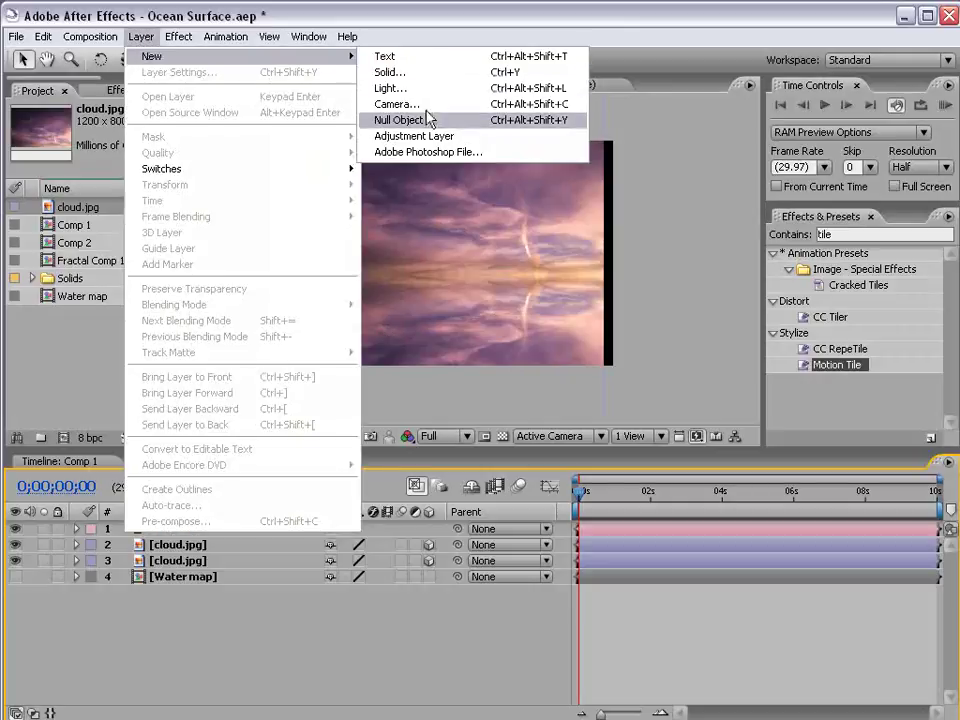
left_click(449, 137)
left_click(185, 38)
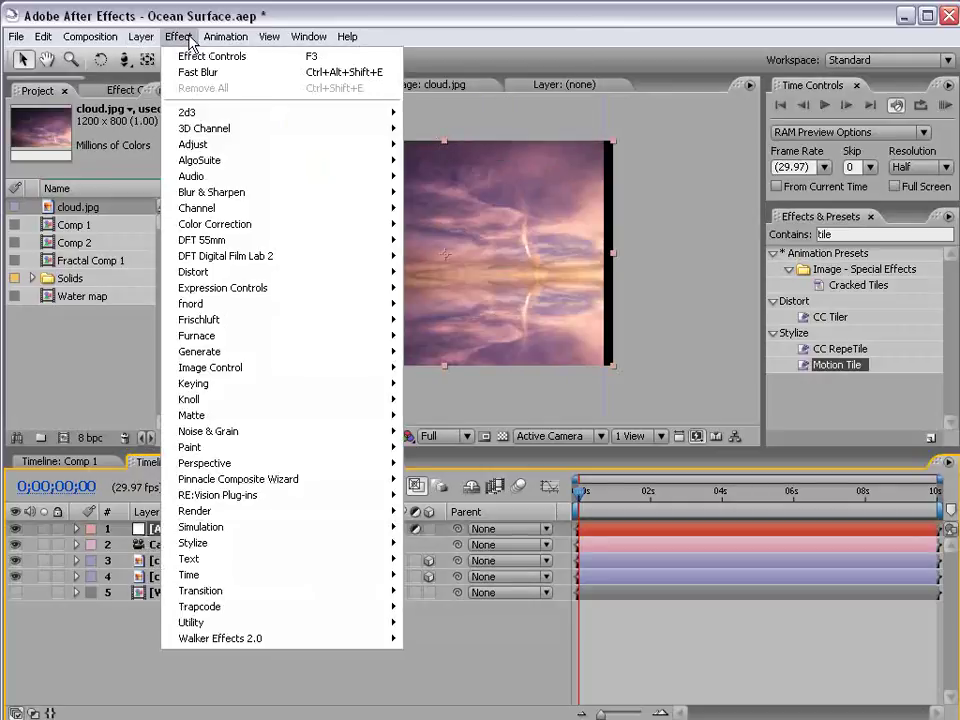
mouse_move(379, 276)
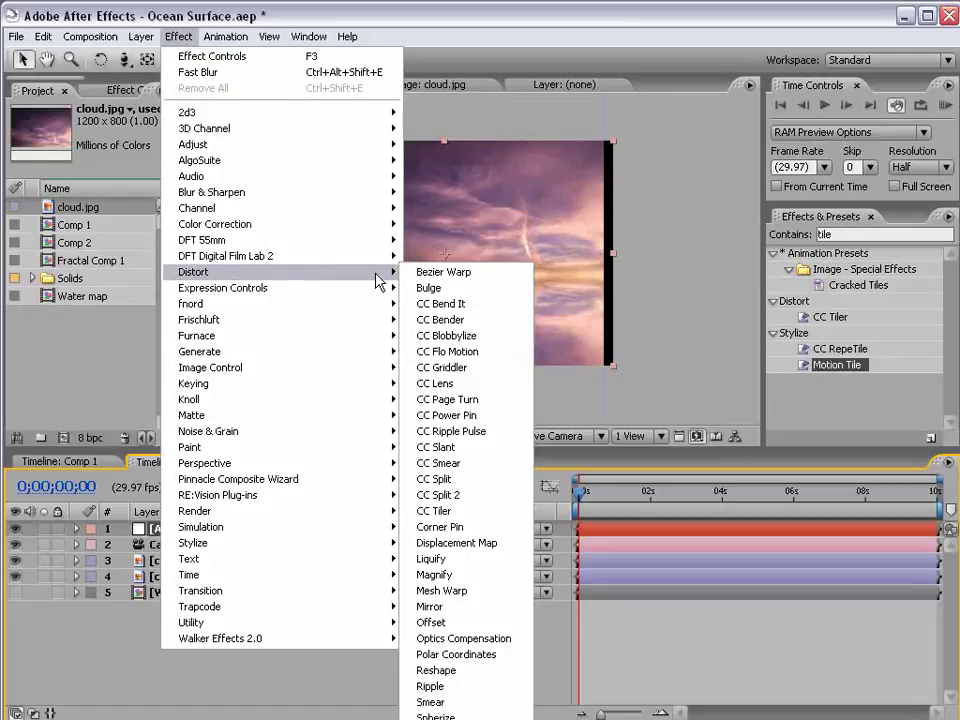
left_click(503, 548)
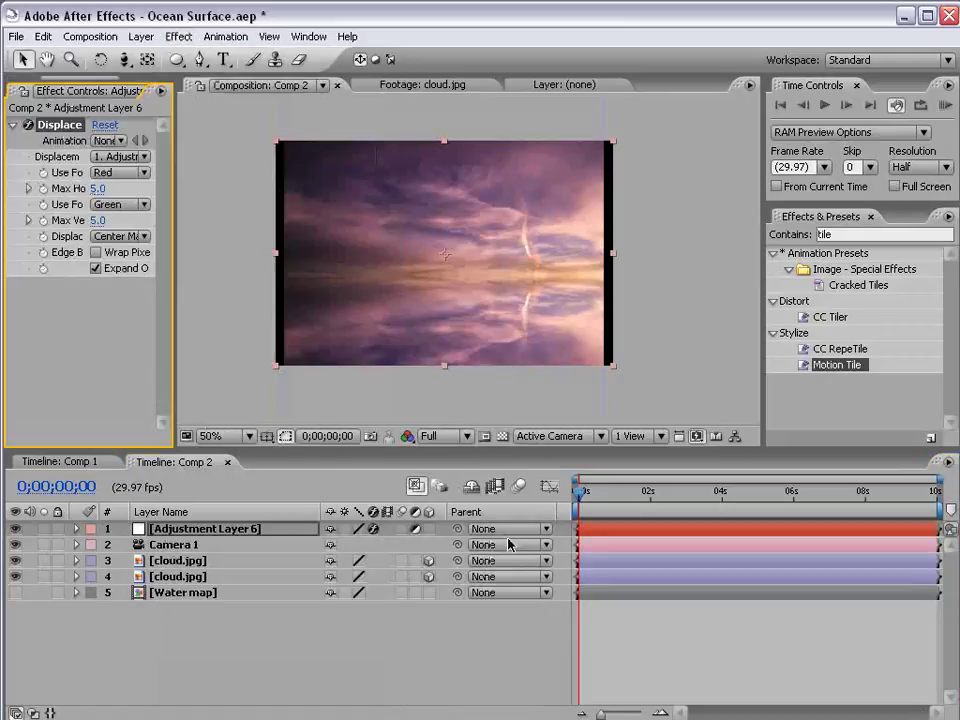
- Use the Water map layer as the displacement source, with maximum horizontal displacement 50 and maximum vertical displacement 107
left_click_drag(175, 160, 259, 164)
left_click(150, 158)
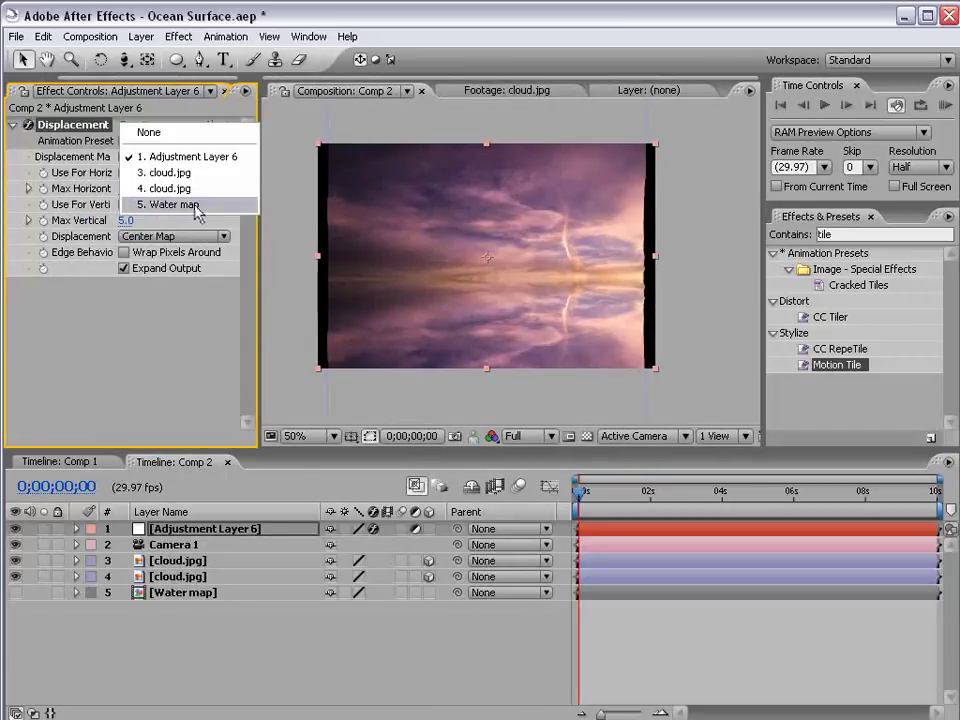
left_click(156, 205)
left_click_drag(257, 229, 280, 229)
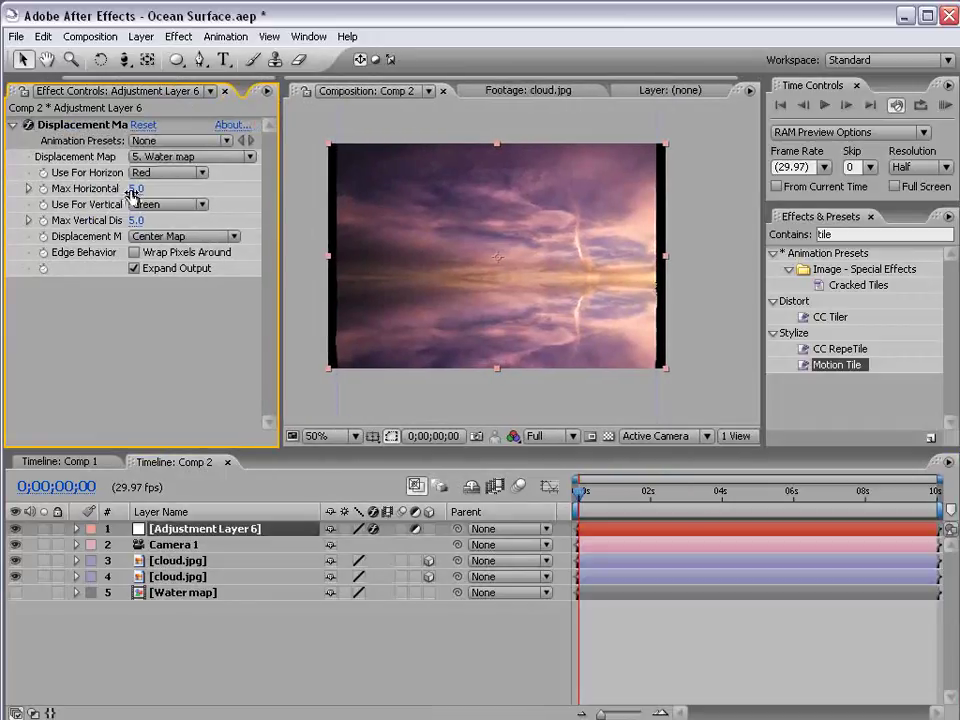
left_click_drag(135, 188, 179, 188)
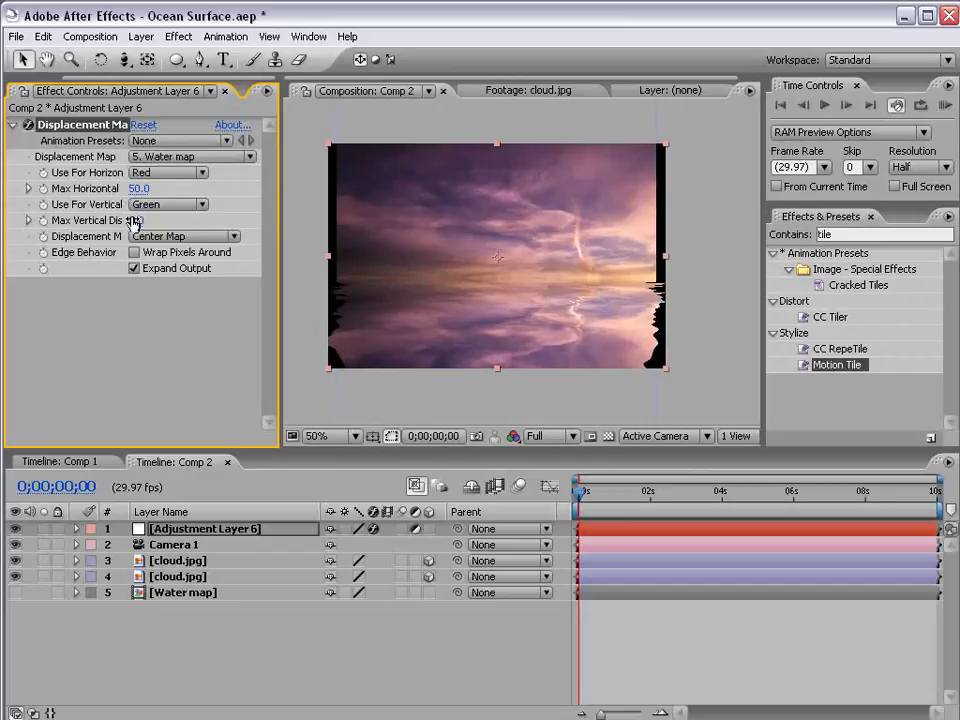
left_click_drag(133, 220, 226, 210)
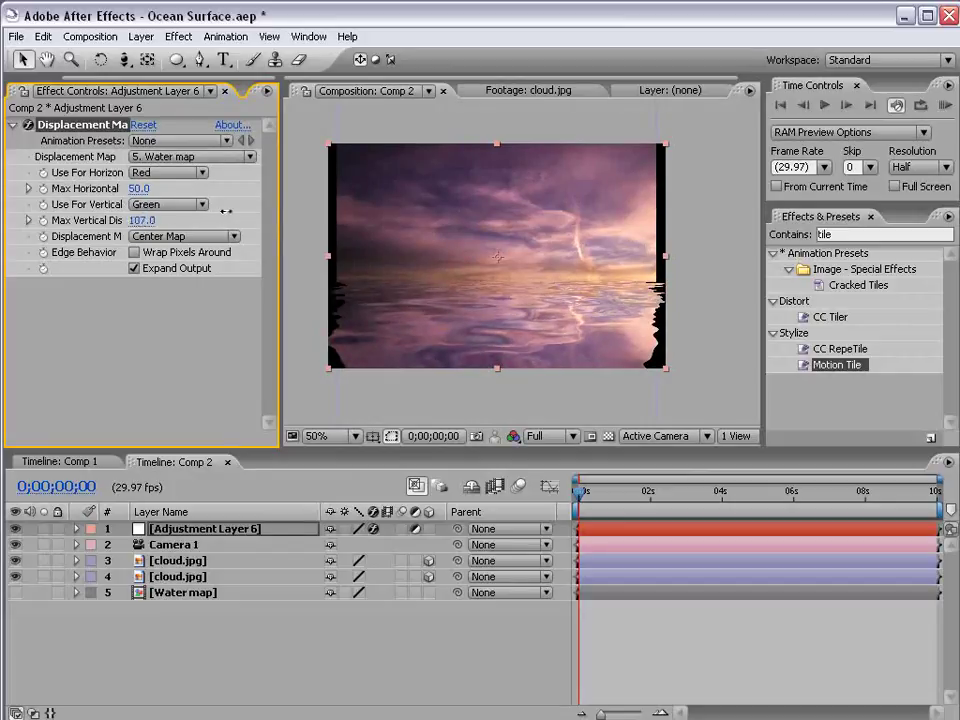
left_click(390, 645)
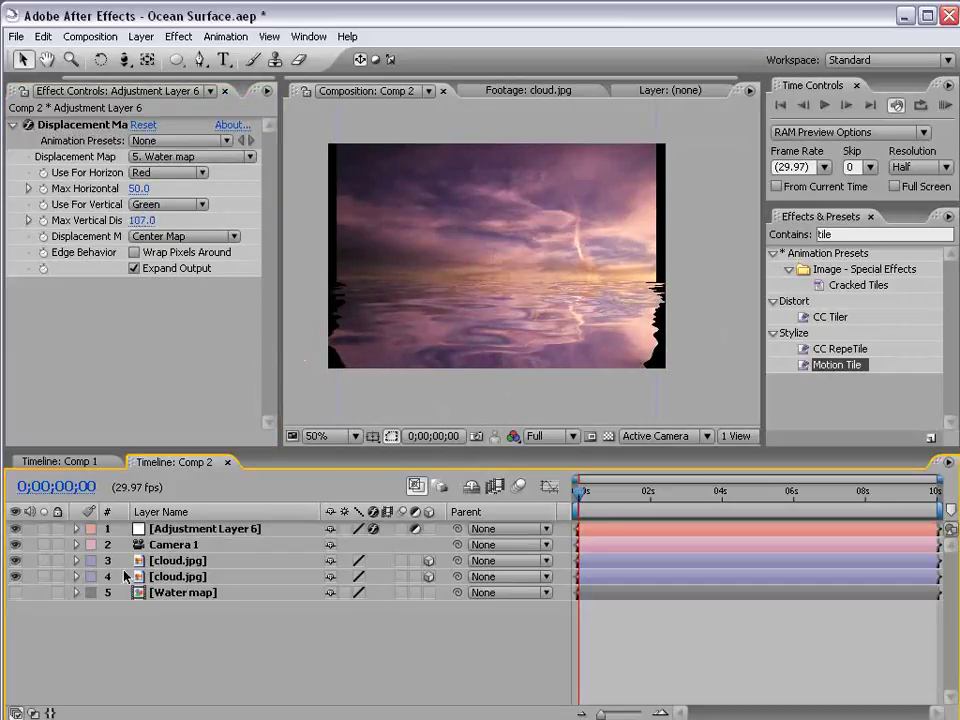
- Place the upright cloud layer above its flipped copy in the layer stack and rename it Top
left_click(179, 562)
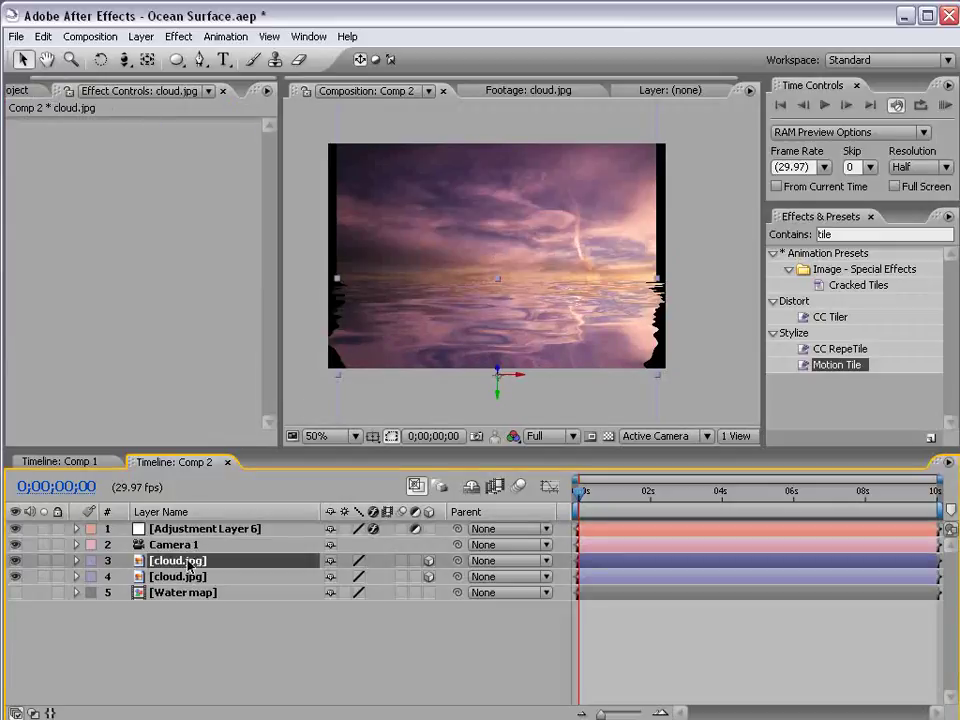
left_click(140, 576)
left_click(170, 562)
key("Return")
type("Top")
key("Return")
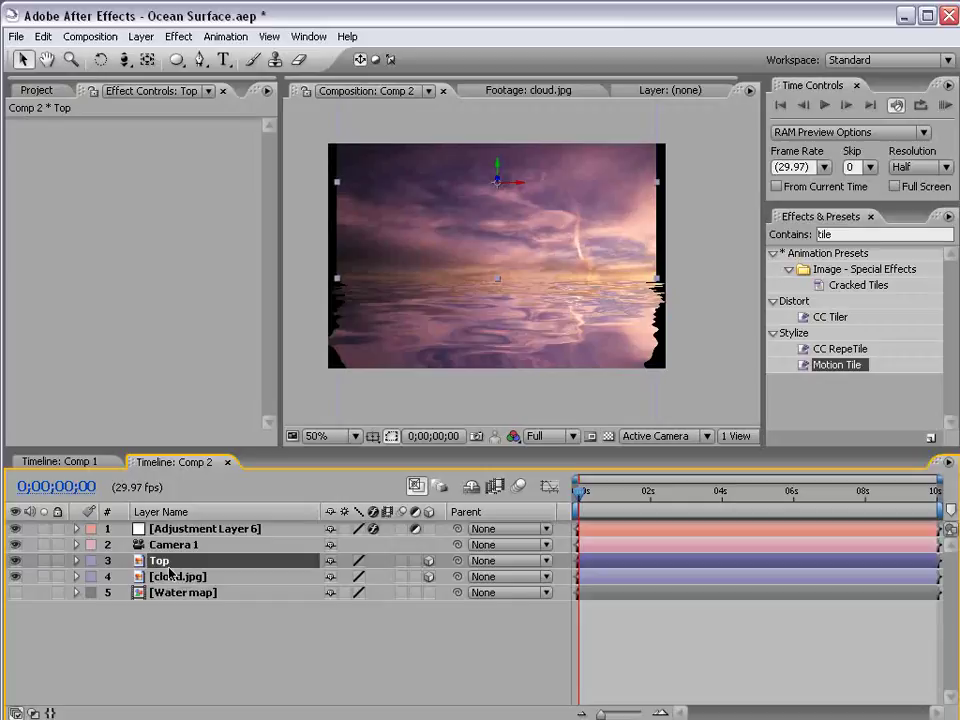
- Rename the flipped cloud layer Bottom
left_click(172, 578)
key("Return")
type("Bot")
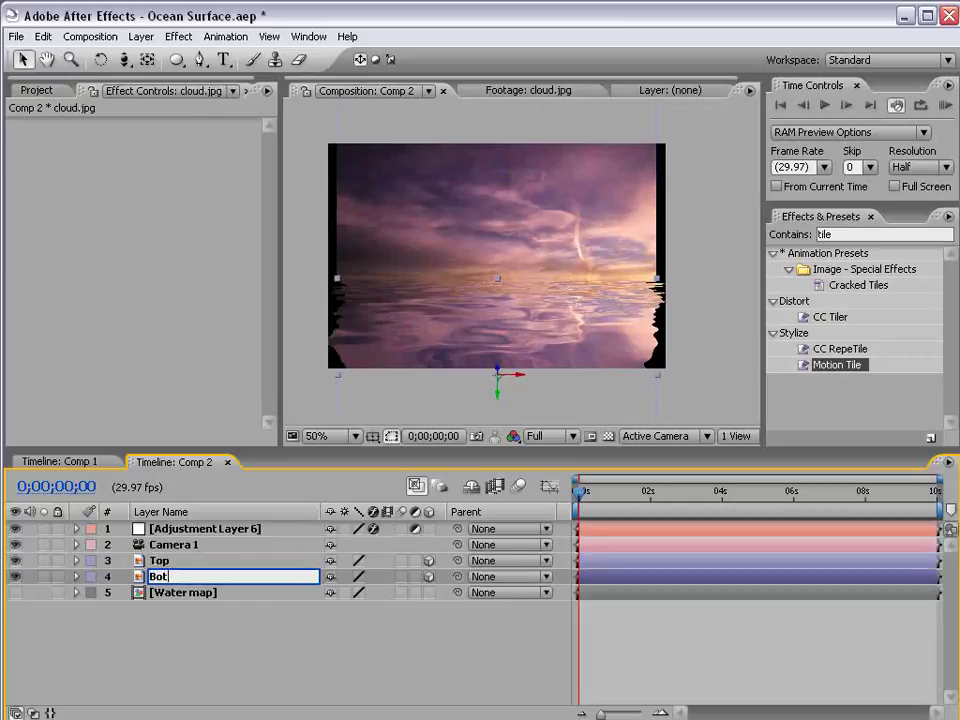
type("tom")
key("Return")
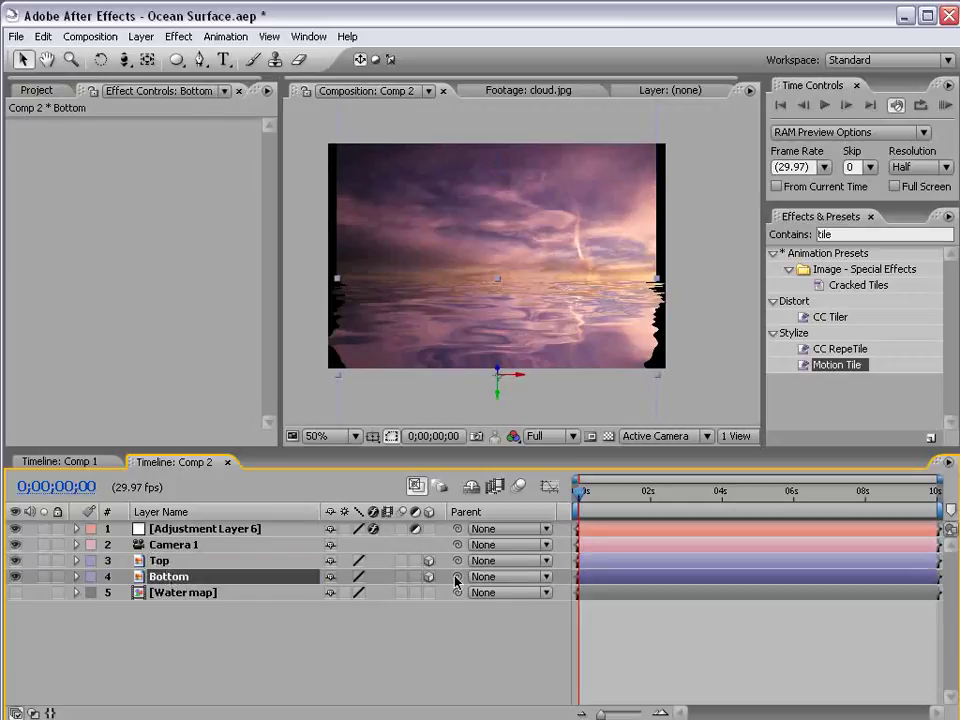
- Parent the Bottom layer to Top and test the link by shifting Top sideways
left_click_drag(457, 578, 175, 561)
left_click(180, 561)
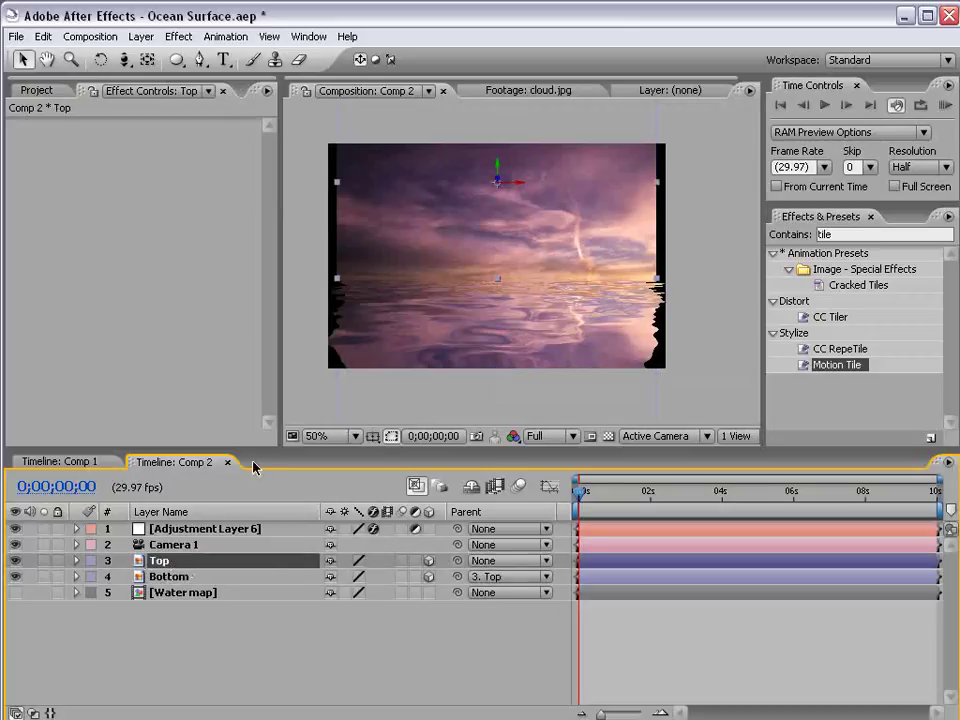
left_click_drag(516, 186, 536, 189)
- Rename the adjustment layer Displace, place it between Top and Bottom, and inspect the horizon edge
left_click(108, 528)
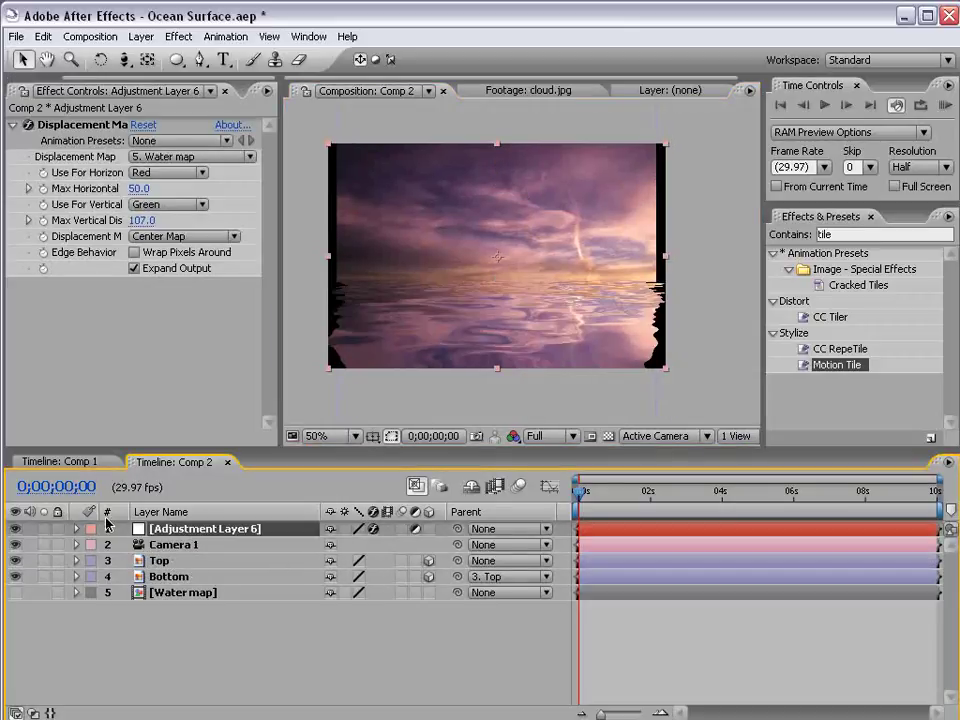
key("Return")
type("Dis")
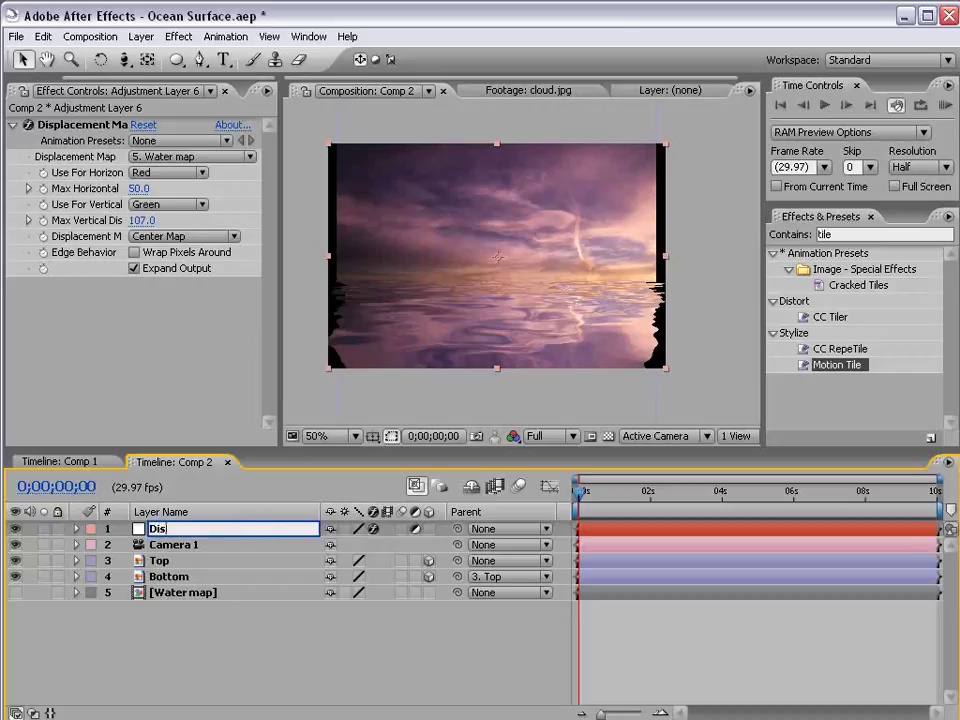
type("place")
key("Return")
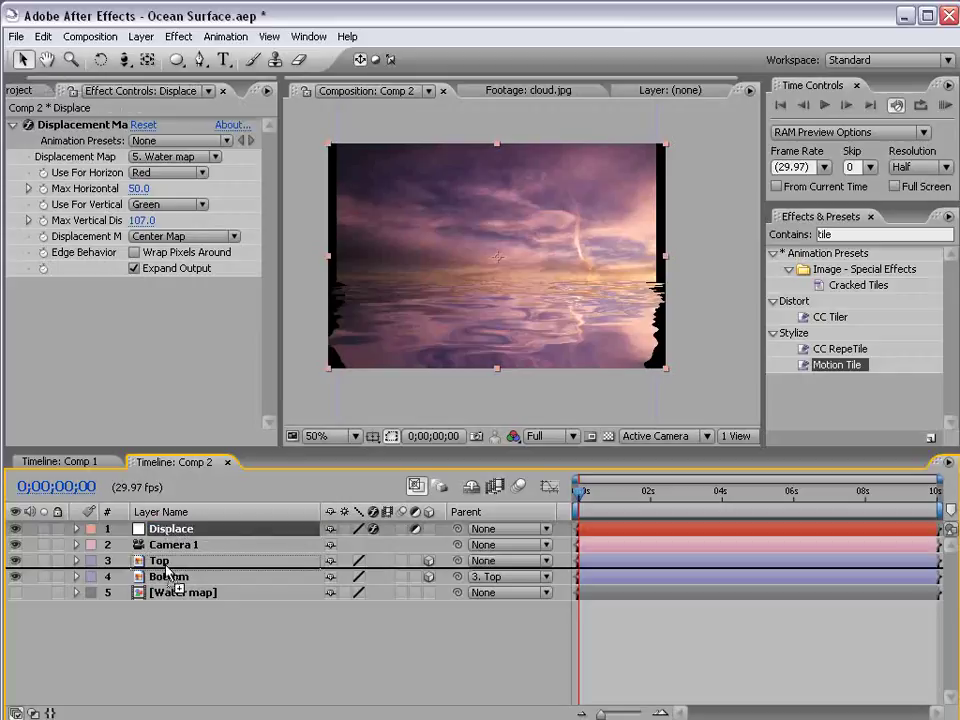
left_click_drag(172, 536, 172, 569)
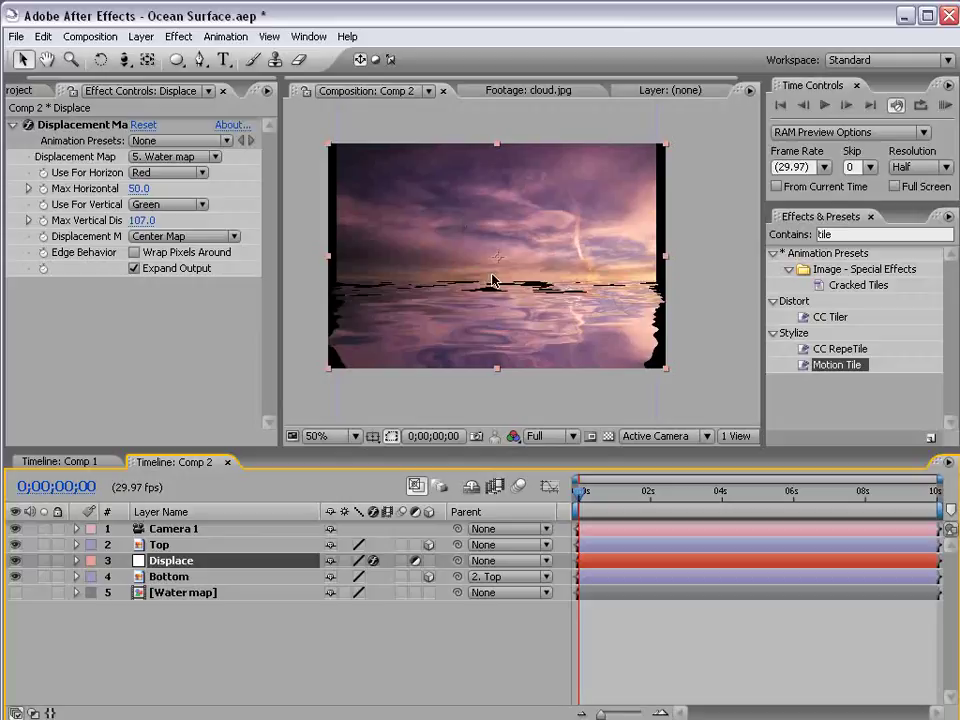
scroll(556, 290, "up", 1)
key("comma")
key("comma")
- Find the Motion Tile effect and apply it to the Bottom layer
left_click(170, 577)
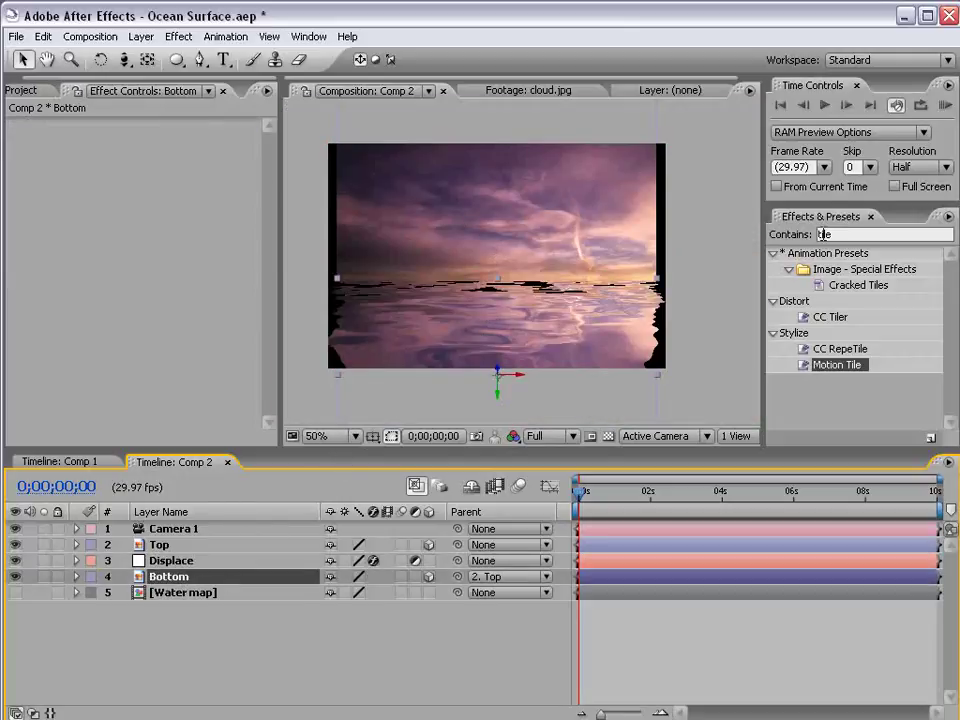
left_click(823, 234)
type("til")
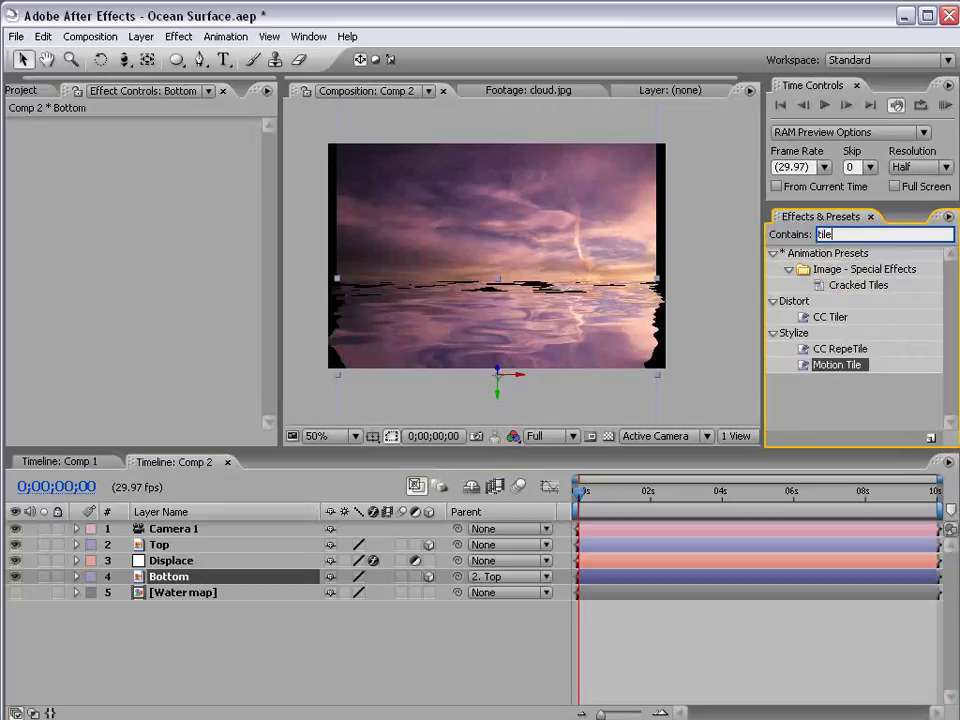
left_click(821, 392)
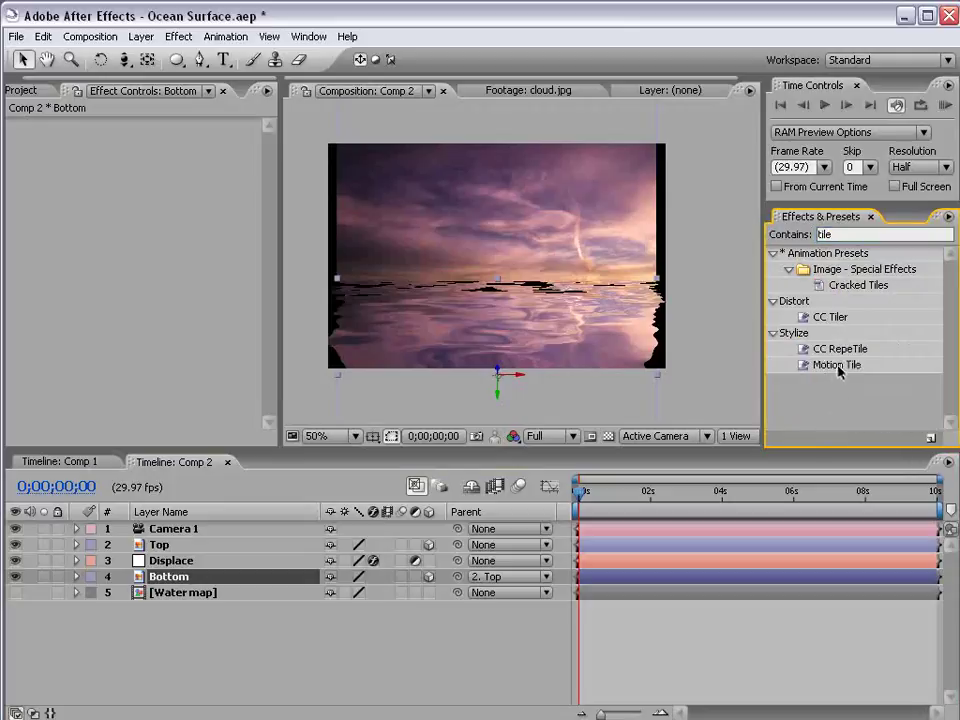
left_click_drag(838, 366, 178, 582)
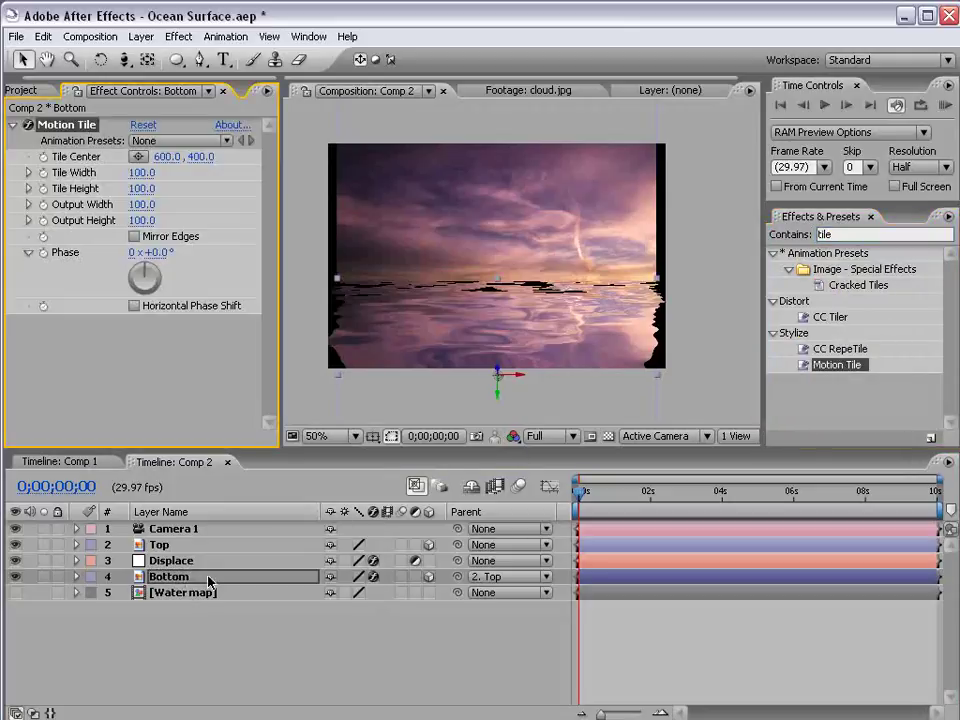
- Set the Bottom layer's Motion Tile Output Height to 150 and turn on Mirror Edges
left_click(140, 220)
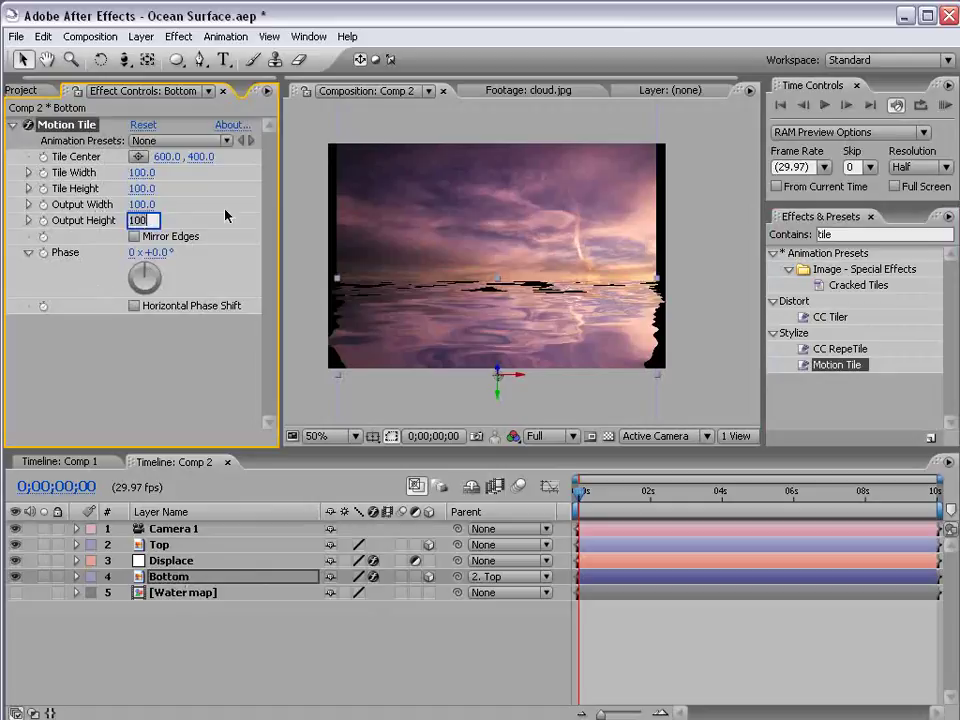
type("150")
key("Return")
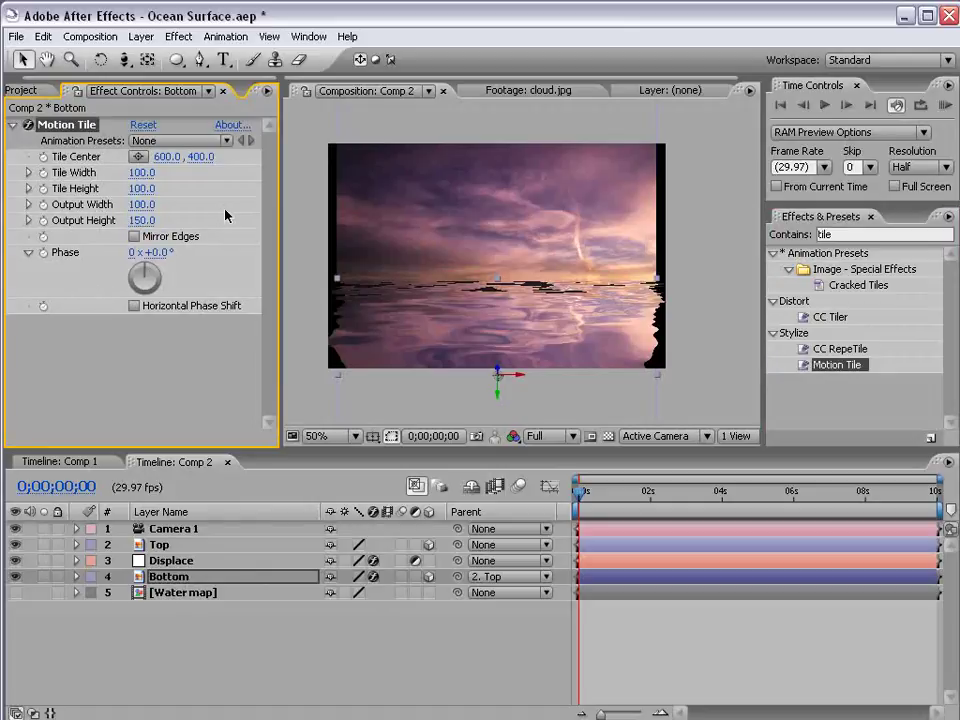
left_click(134, 236)
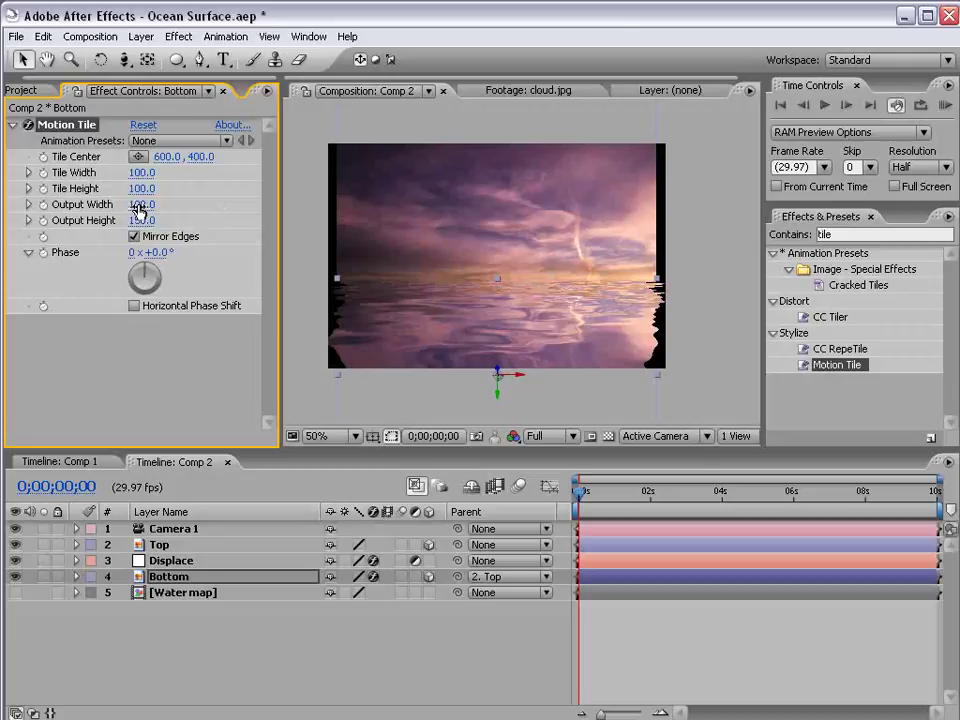
left_click(598, 622)
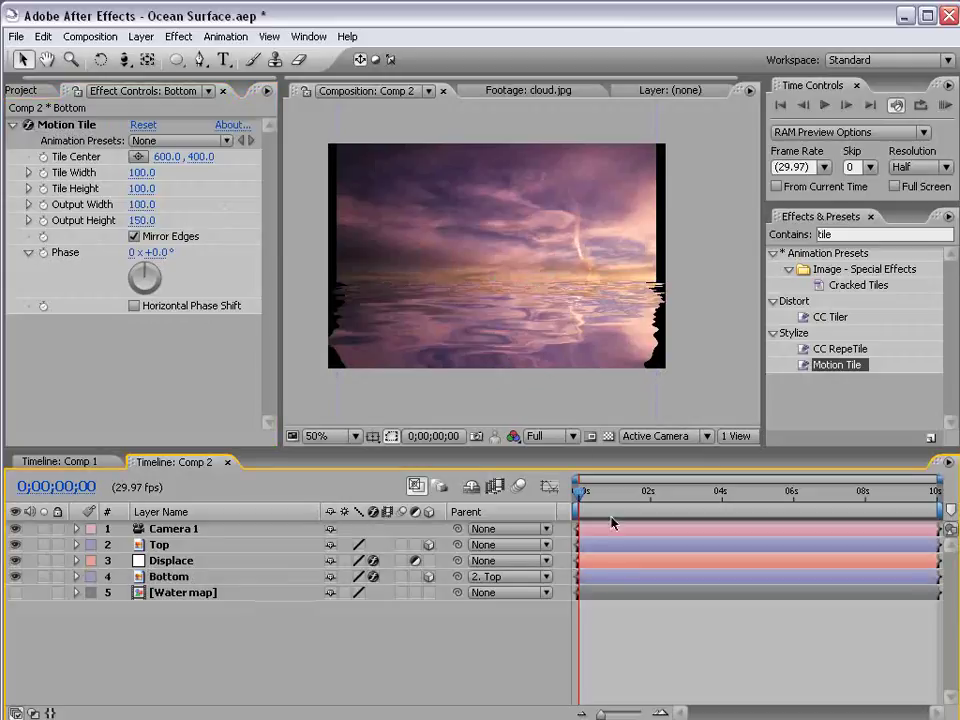
- Test moving and orbiting the camera around the ocean scene, and undo the camera moves
mouse_move(582, 493)
left_mouse_down()
mouse_move(590, 497)
mouse_move(575, 504)
left_mouse_up()
key("c")
left_click_drag(489, 332, 509, 309)
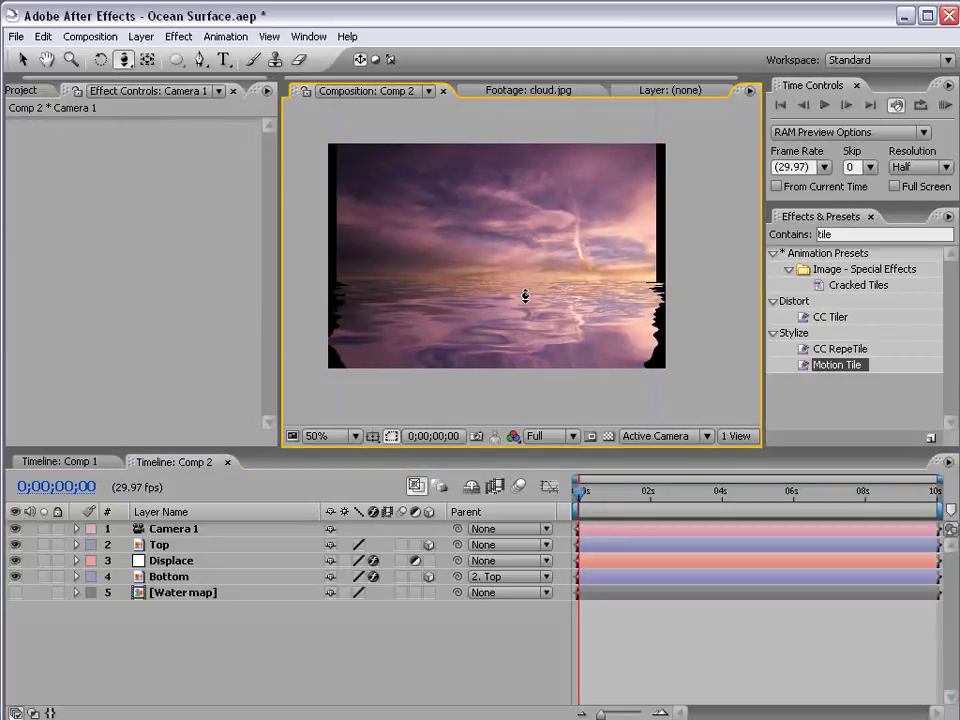
mouse_move(555, 291)
left_mouse_down()
mouse_move(506, 311)
mouse_move(562, 273)
mouse_move(593, 273)
mouse_move(577, 297)
mouse_move(560, 297)
left_mouse_up()
key("ctrl+z")
left_click(386, 590)
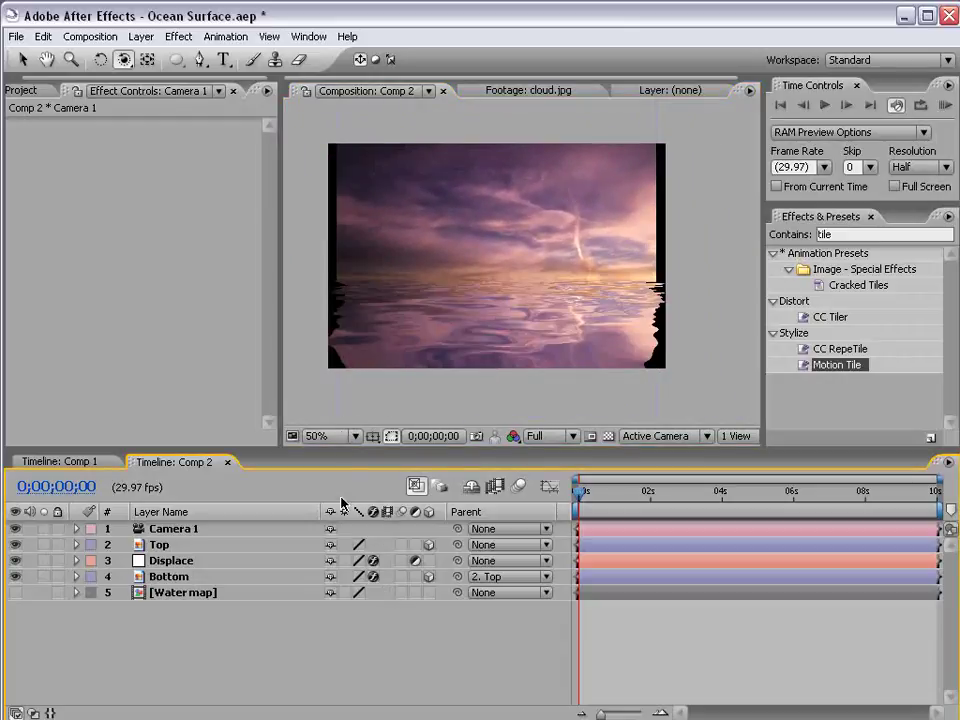
- Turn on Collapse Transformations for the Water map layer, and solo it to test its perspective with a camera orbit that is undone
left_click(198, 592)
left_click(346, 592)
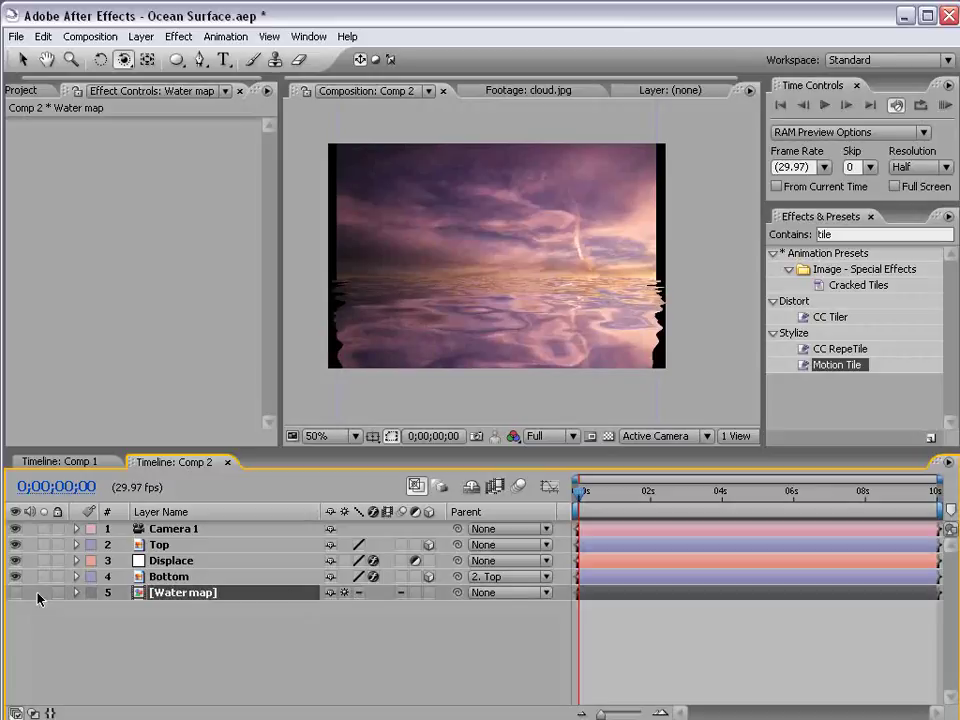
left_click(15, 593)
left_click(43, 593)
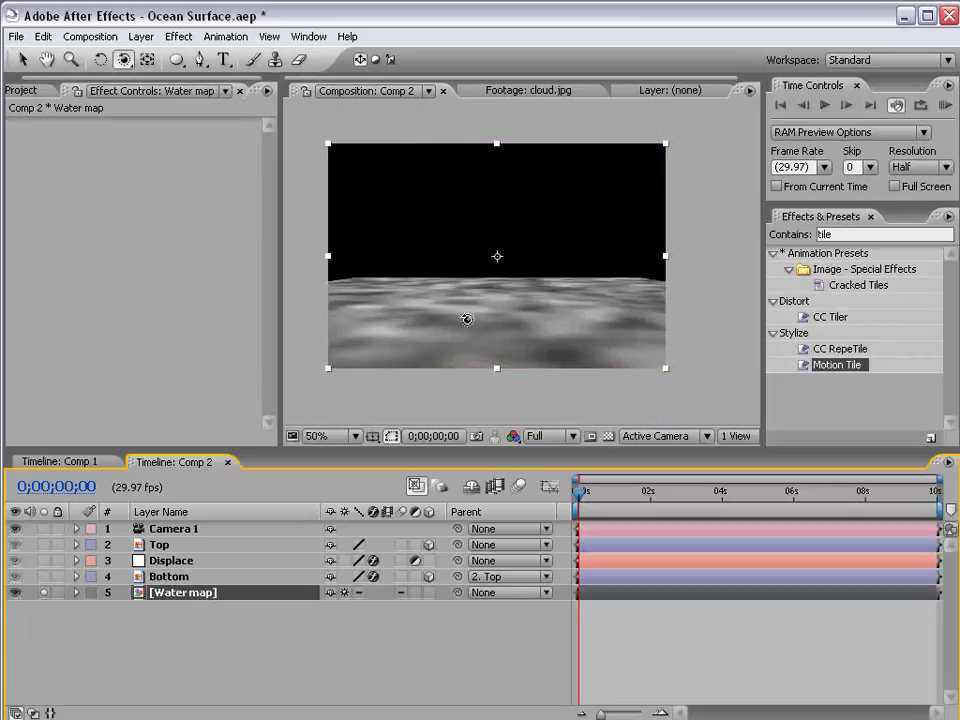
left_click_drag(567, 285, 519, 304)
key("ctrl+z")
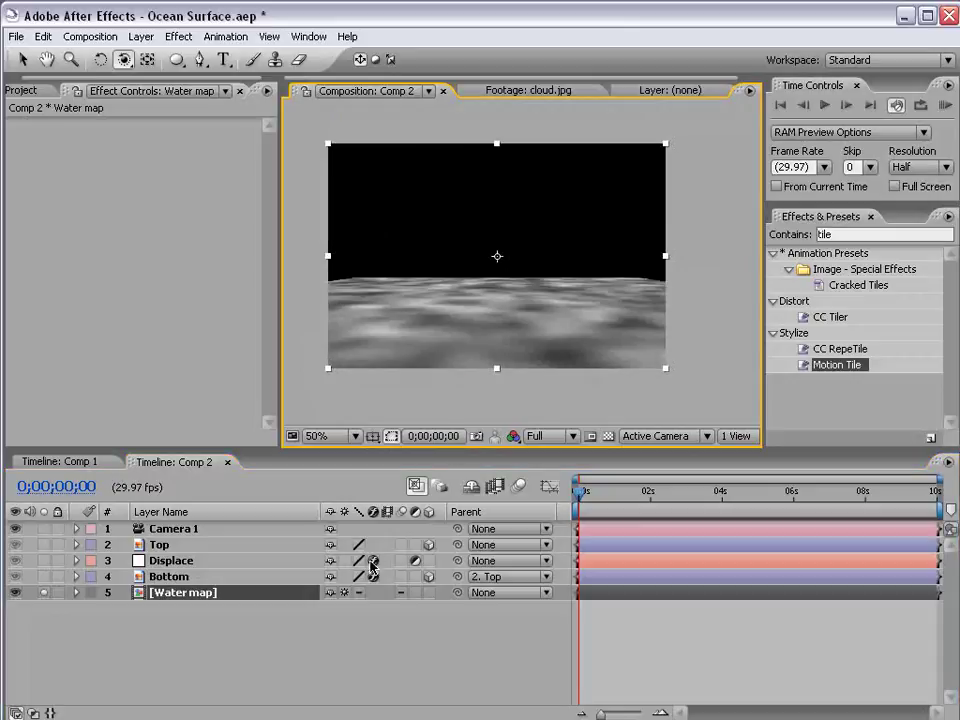
- Turn off Collapse Transformations on Water map to compare the result while orbiting the camera, and clear all layer solos
left_click(344, 594)
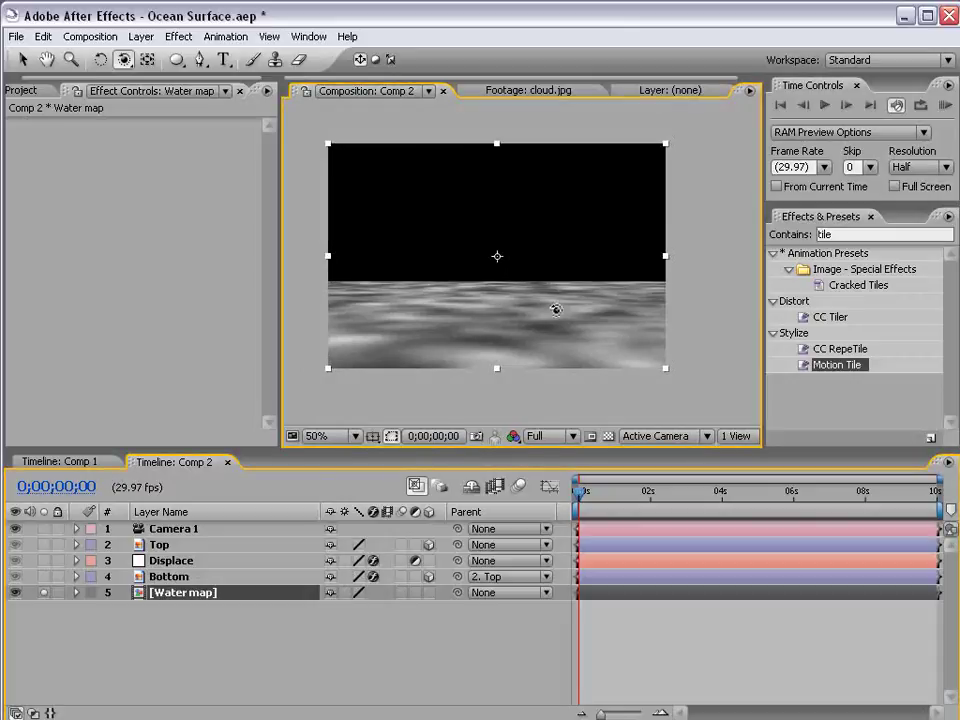
left_click(43, 593)
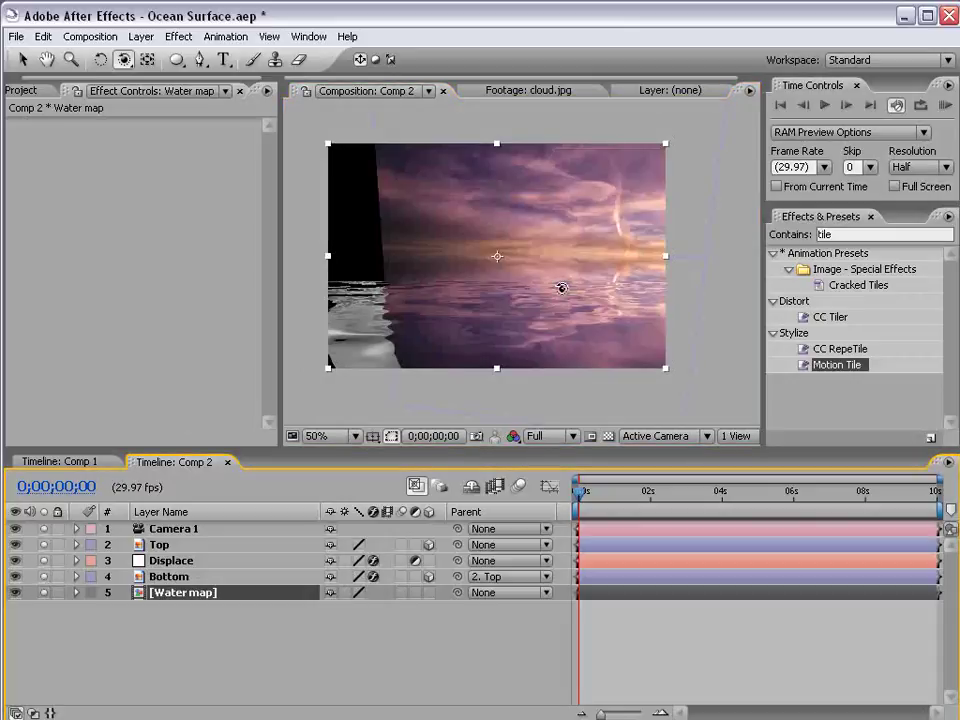
mouse_move(561, 286)
left_mouse_down()
mouse_move(521, 311)
mouse_move(576, 285)
left_mouse_up()
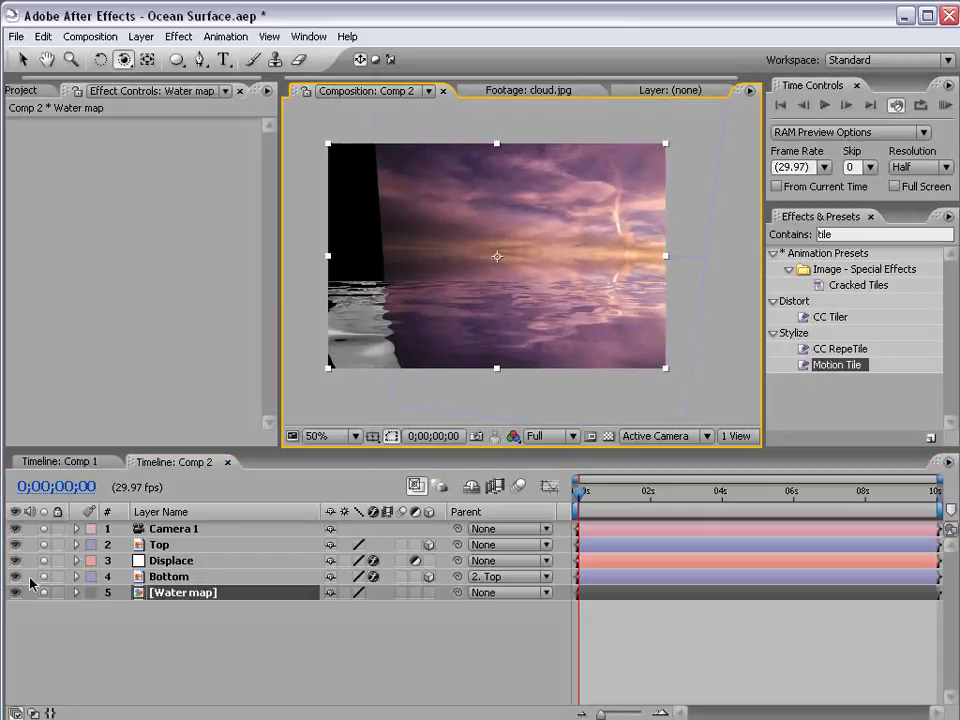
left_click_drag(40, 533, 36, 595)
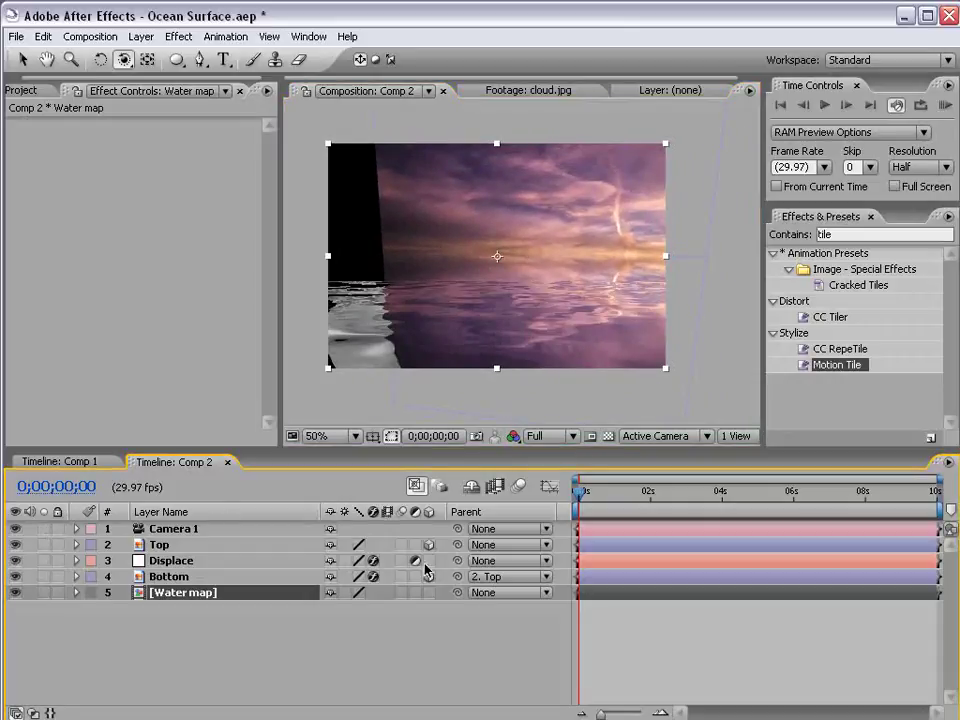
- Turn Collapse Transformations back on for Water map, hide the layer, and undo the test camera orbit
left_click(343, 593)
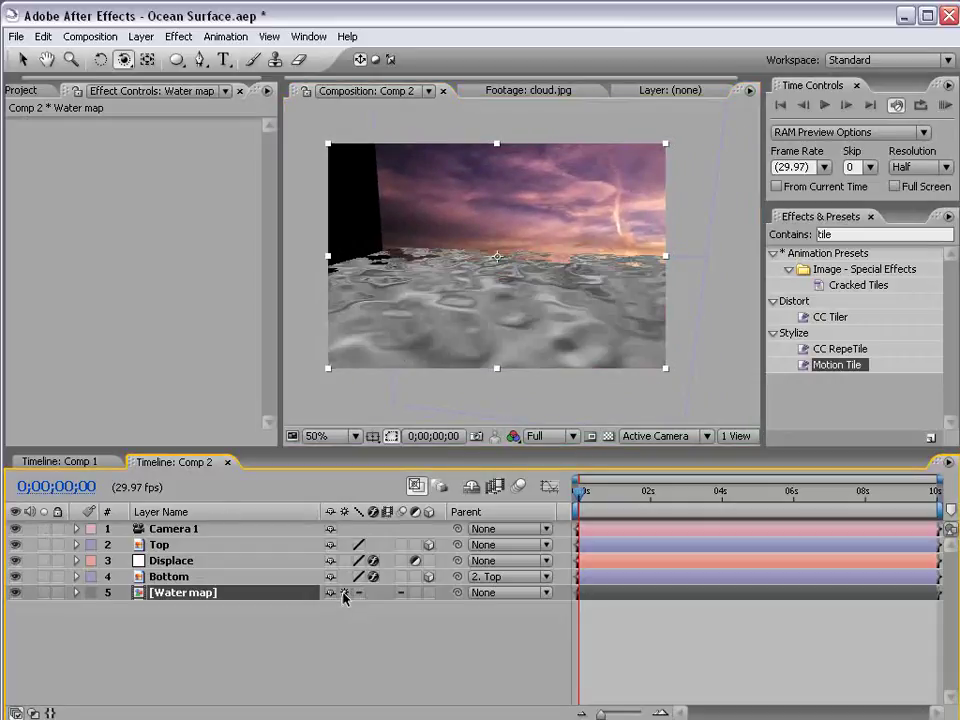
left_click(15, 593)
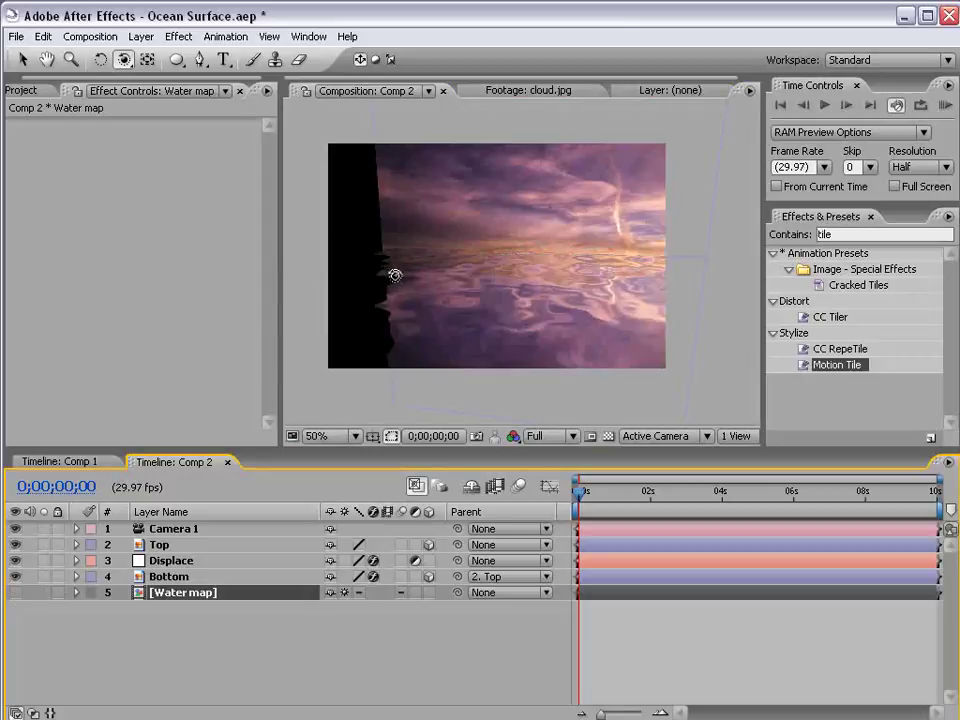
left_click_drag(392, 272, 507, 274)
key("ctrl+alt+shift+v")
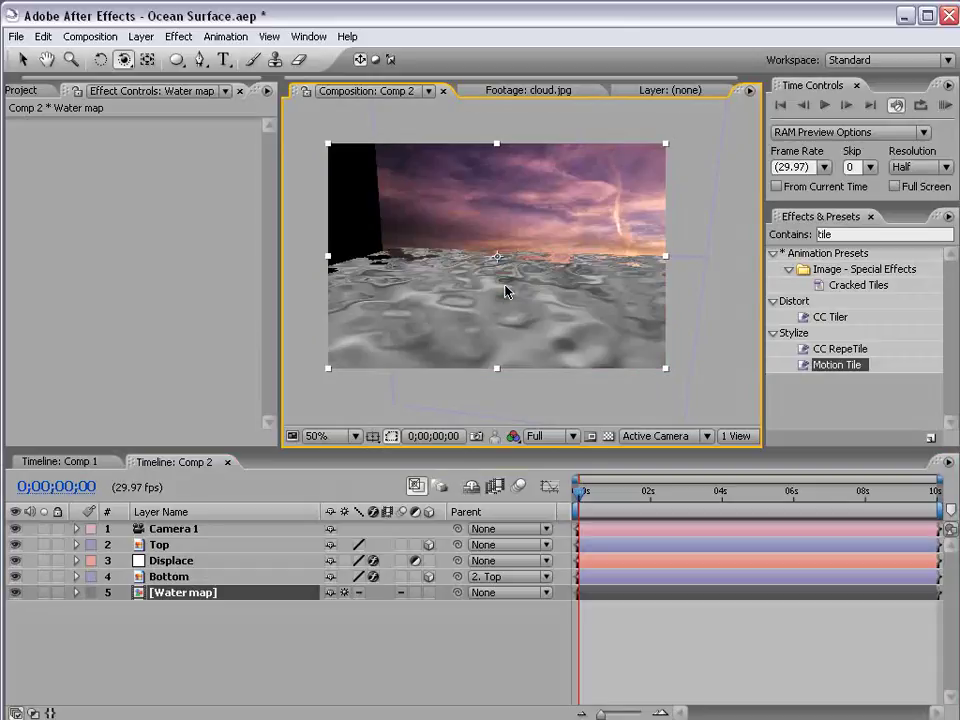
key("ctrl+z")
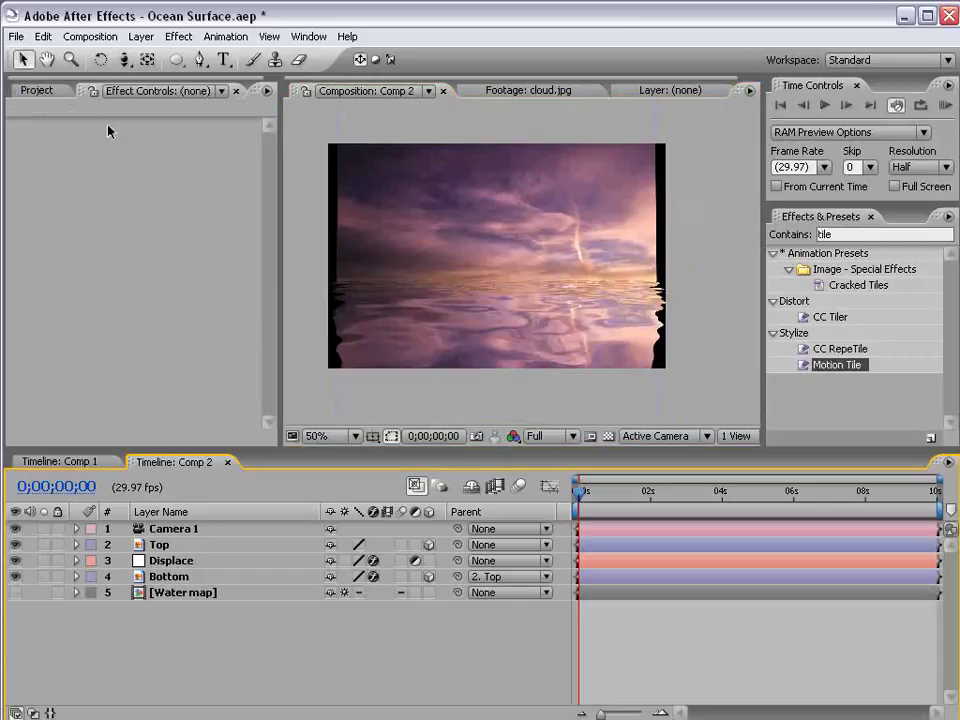
- Move the camera closer and orbit it slightly until the clouds and water fill the frame width
left_click_drag(118, 63, 255, 100)
left_click_drag(490, 322, 508, 292)
key("c")
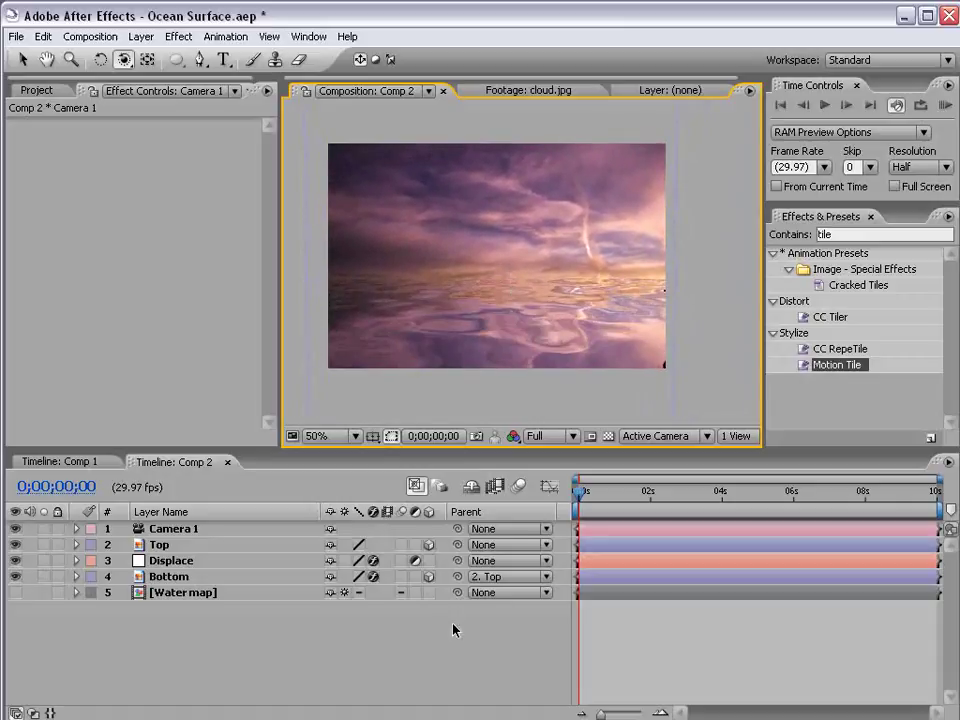
key("v")
left_click(252, 625)
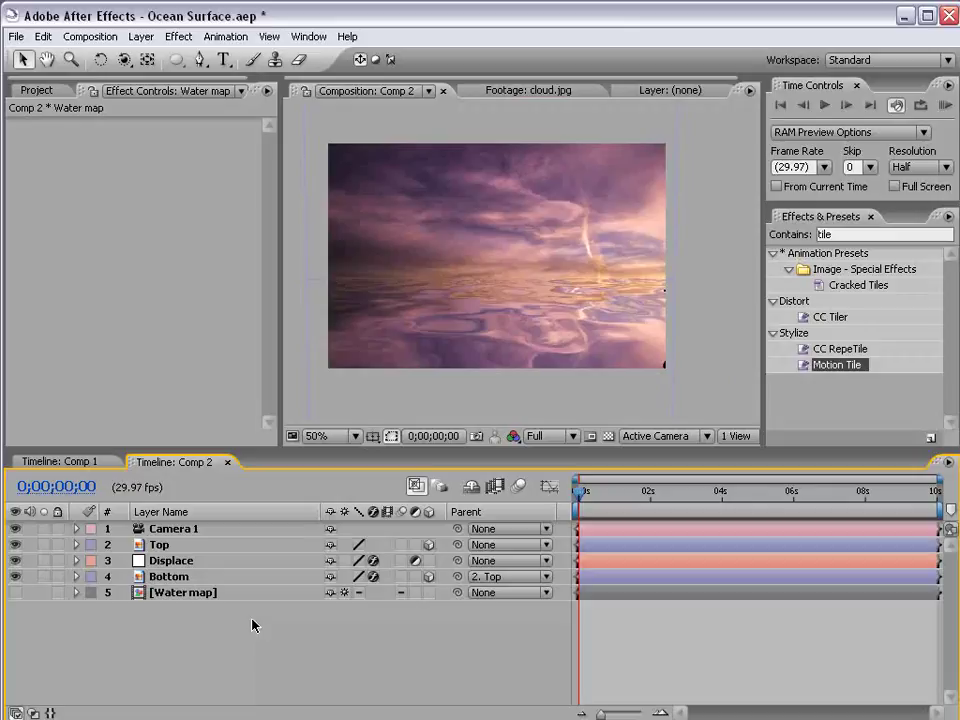
- Open the Water map composition and test the Fractal layer's Evolution by scrubbing it, undoing the change
double_click(172, 592)
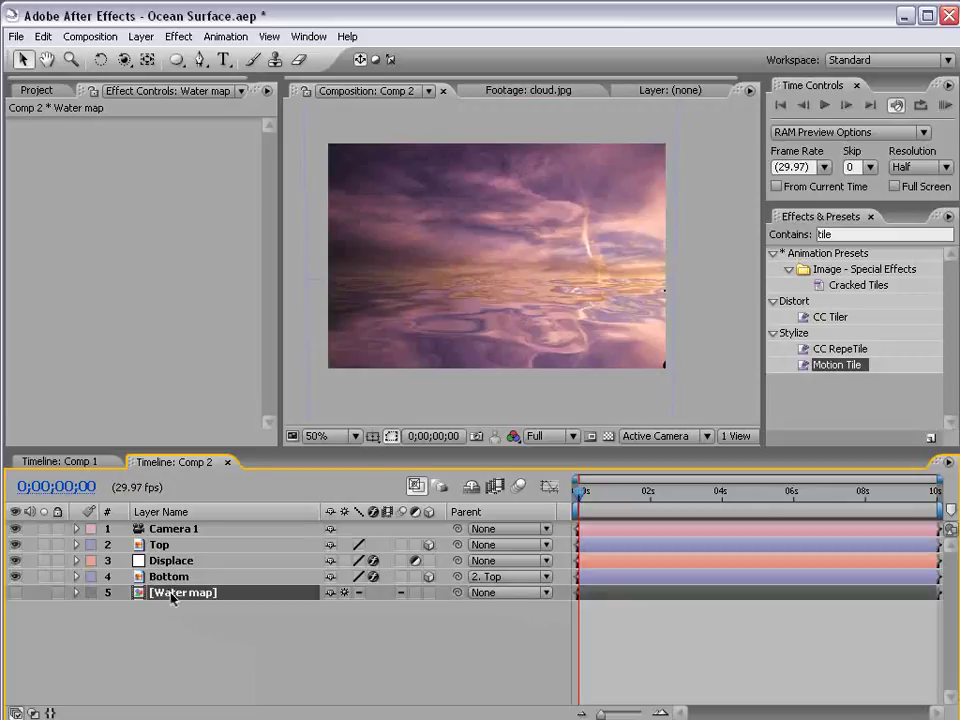
left_click(80, 532)
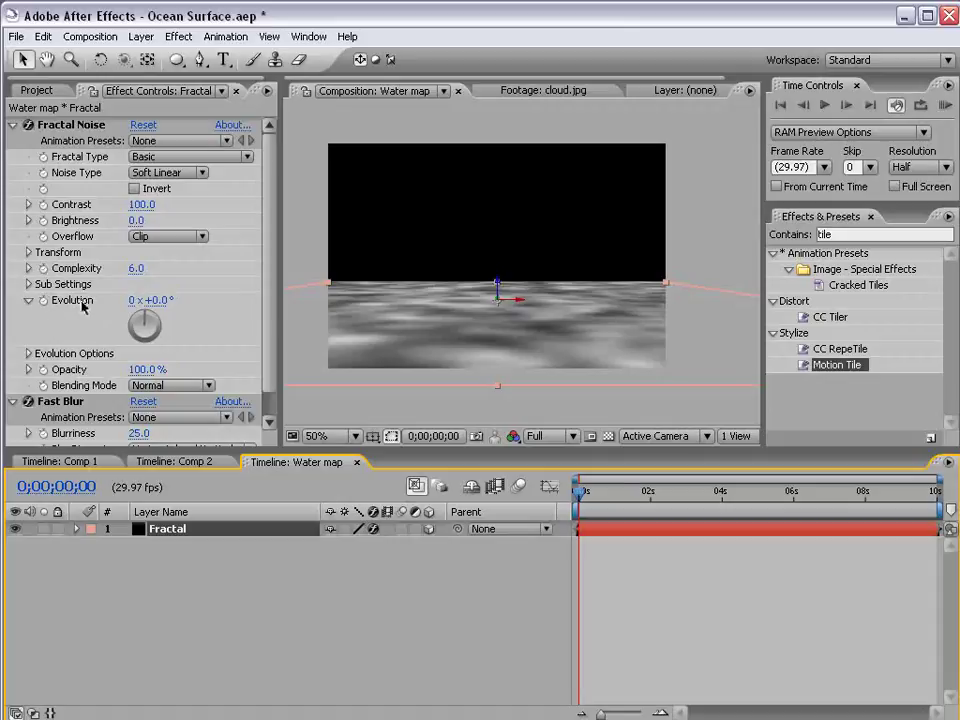
left_click_drag(130, 301, 412, 300)
key("ctrl+z")
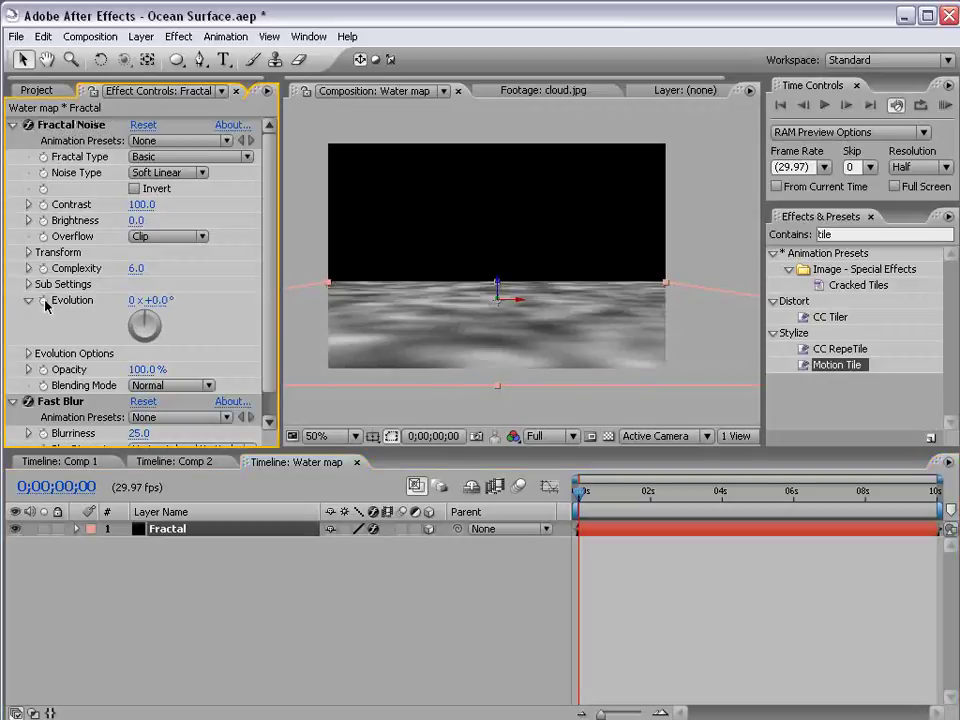
- Keyframe the Fractal Noise Evolution from 0 at the start to 2 revolutions at 0;00;06;01
left_click(43, 300)
left_click_drag(579, 491, 794, 492)
left_click(131, 300)
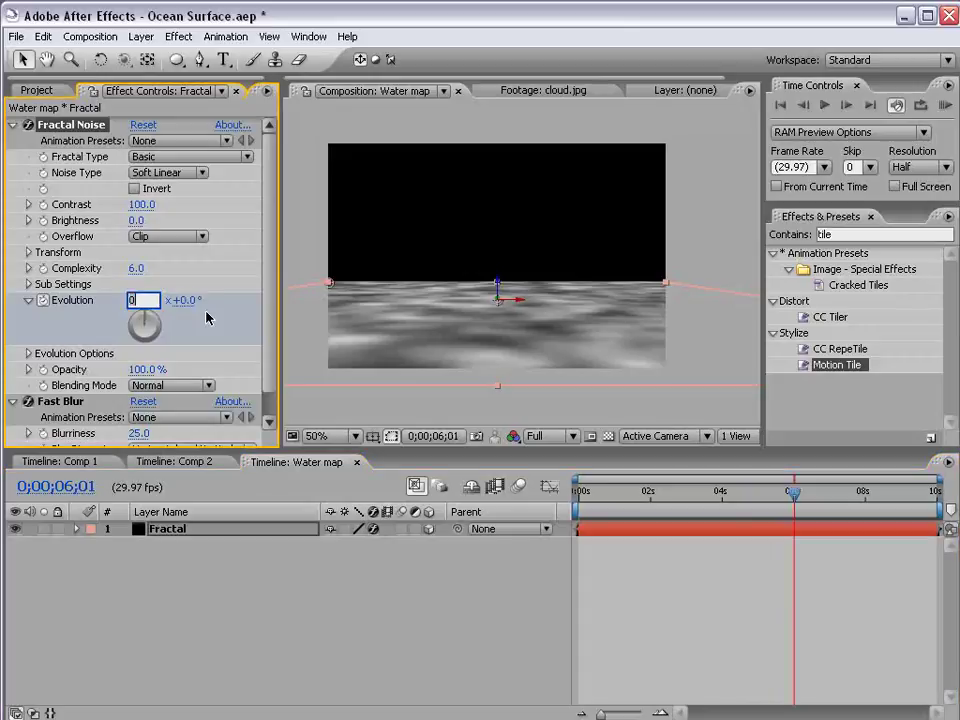
type("2")
key("Return")
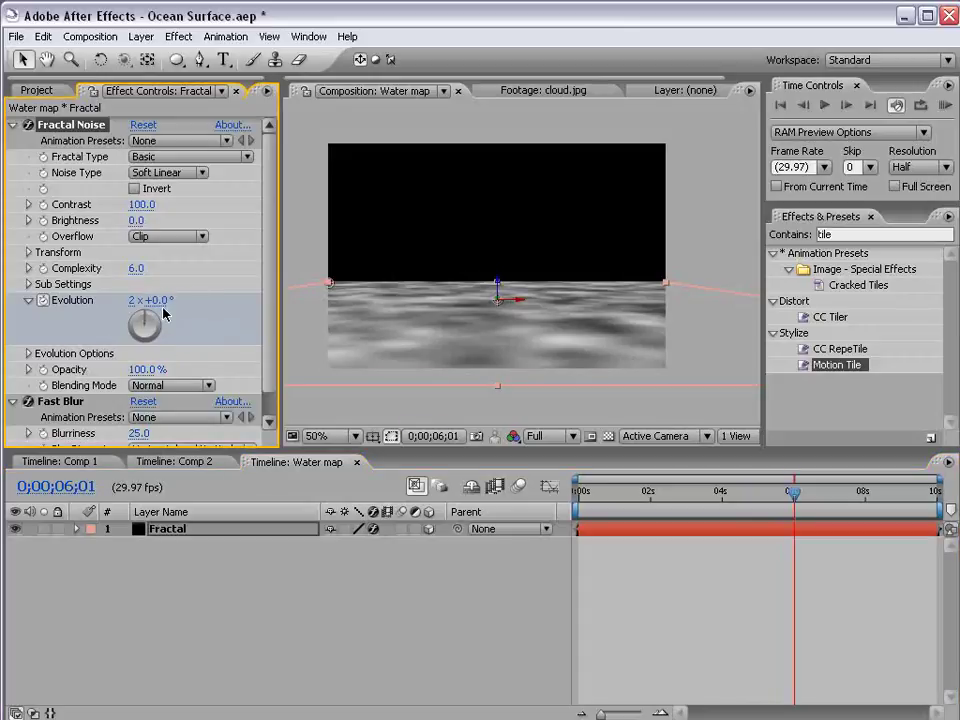
- Close the Water map composition and run a RAM preview of the water animation in Comp 2
left_click(357, 462)
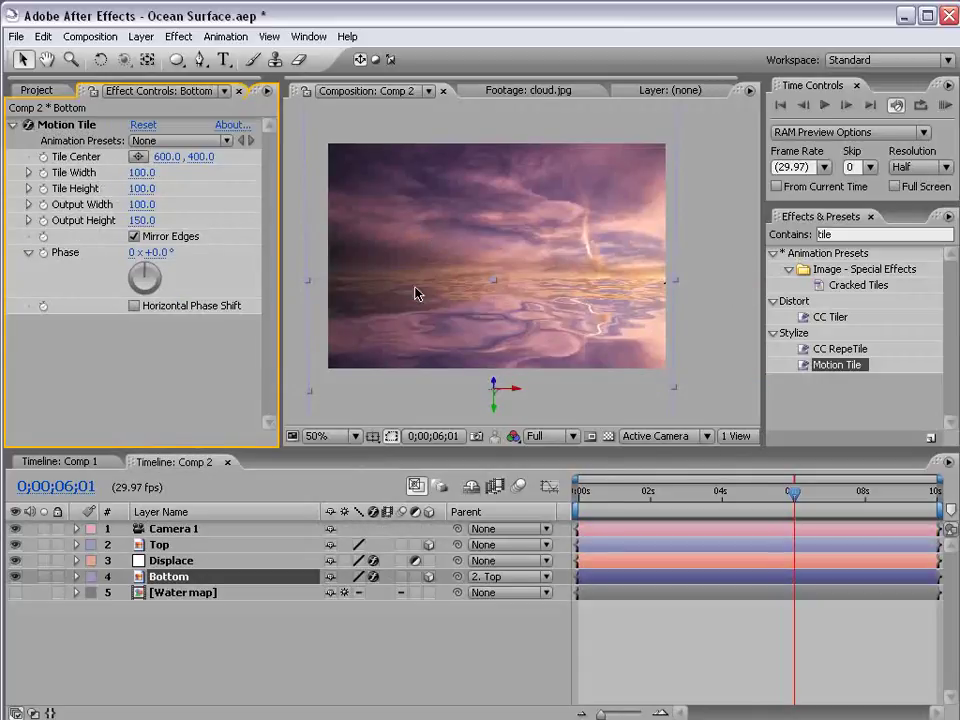
key("KP_0")
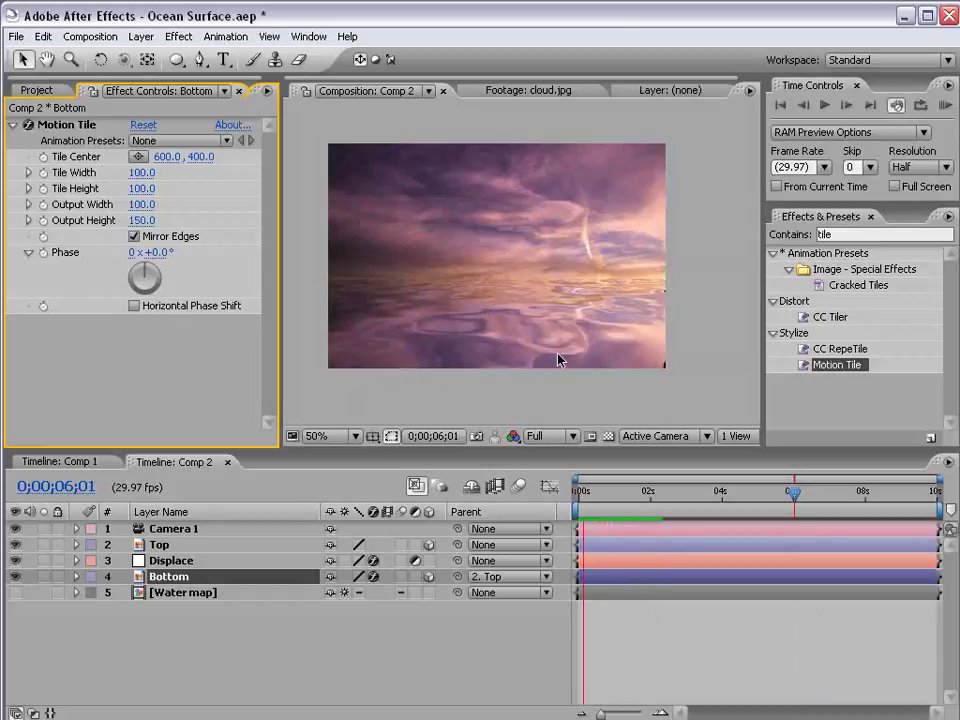
key("space")
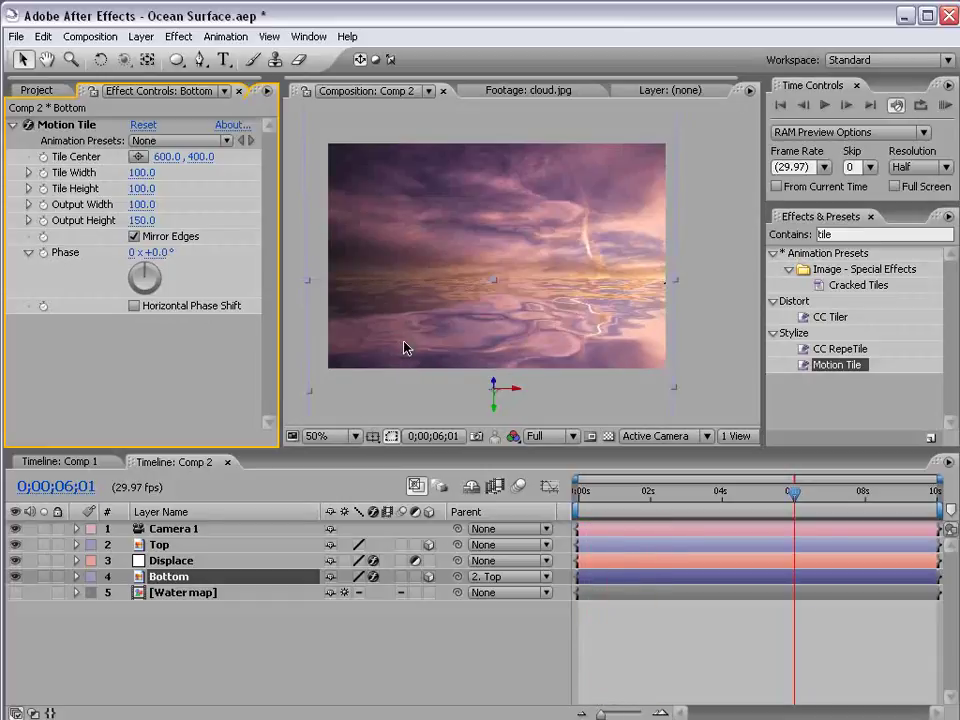
- Review the Displace layer's settings and scrub the Water map composition to 0;00;01;05, returning to Comp 2
left_click(176, 592)
left_click(165, 560)
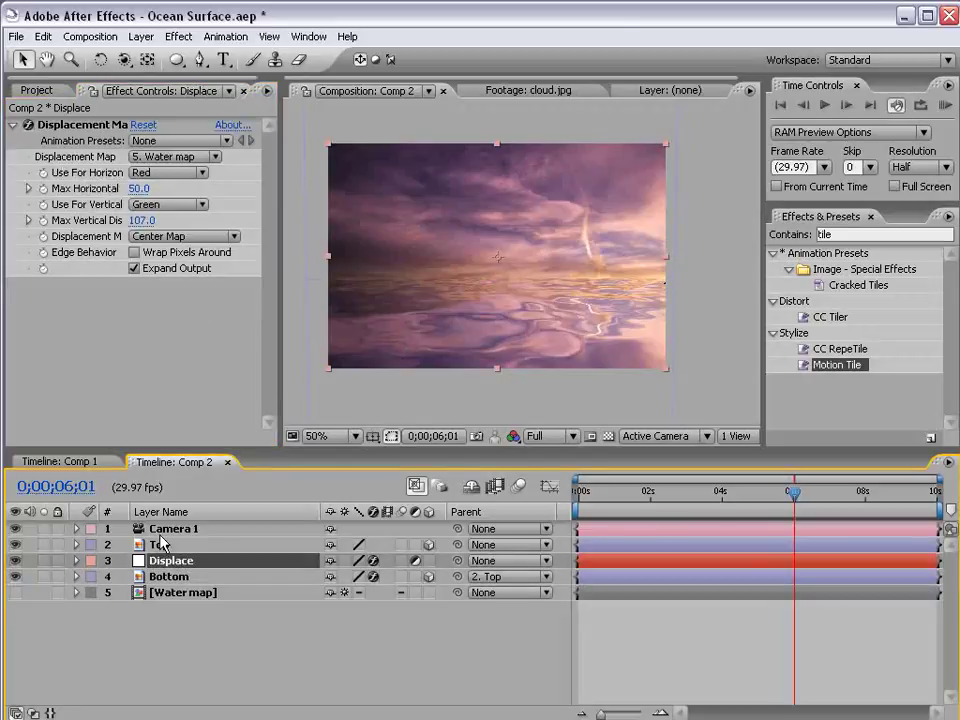
left_click(160, 592)
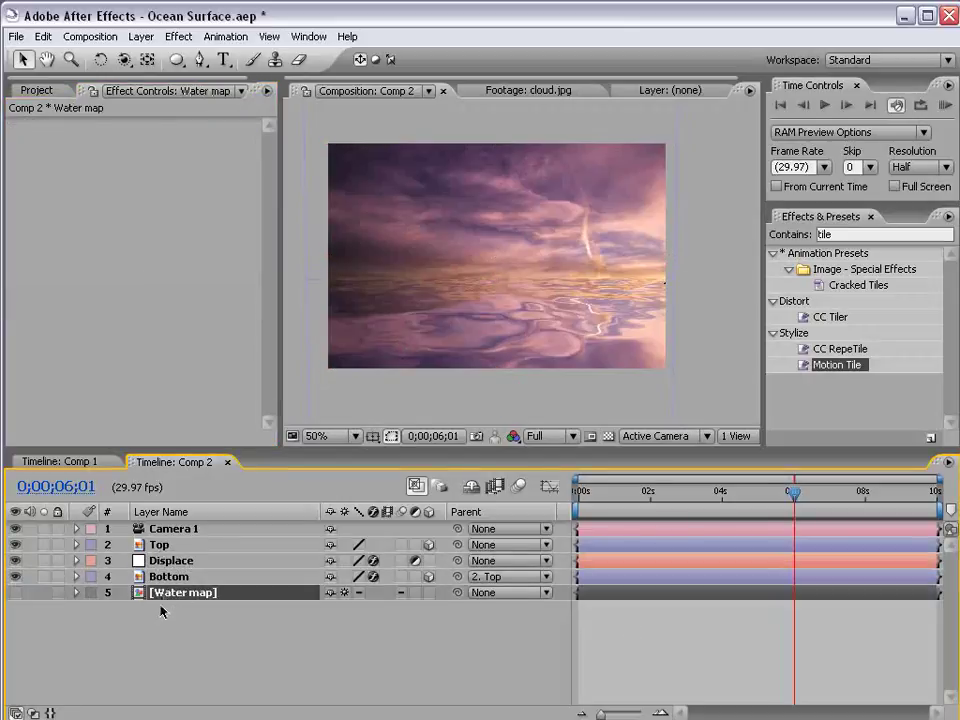
double_click(190, 593)
left_click_drag(593, 497, 621, 497)
left_click(193, 463)
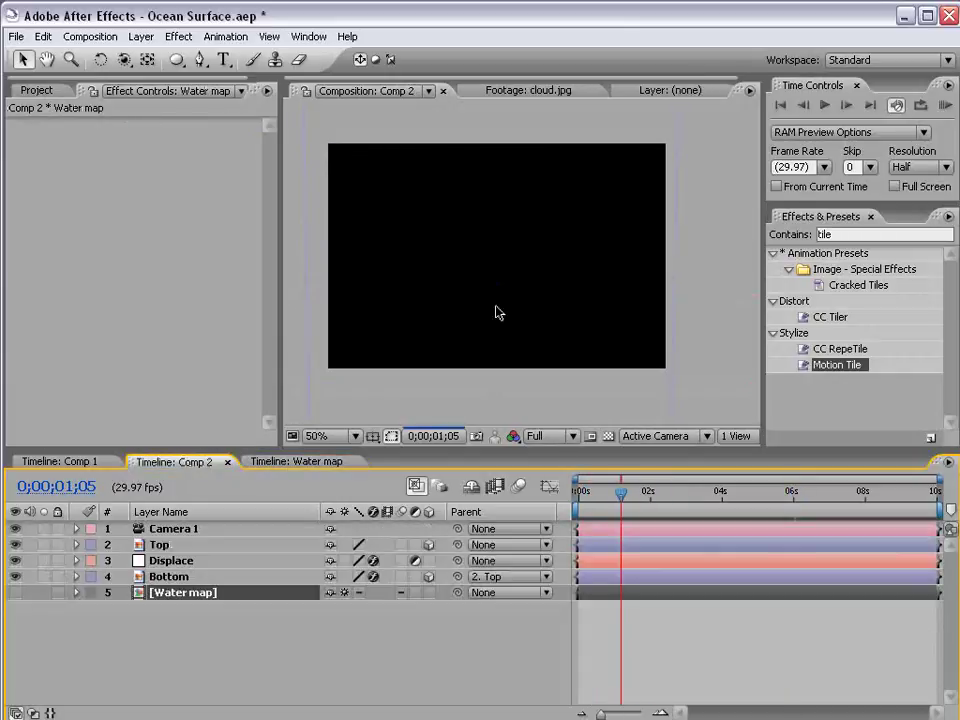
- Apply a Curves effect to the Bottom layer and pull the RGB midtones down to darken the reflection
left_click(170, 577)
left_click(183, 577)
key("comma")
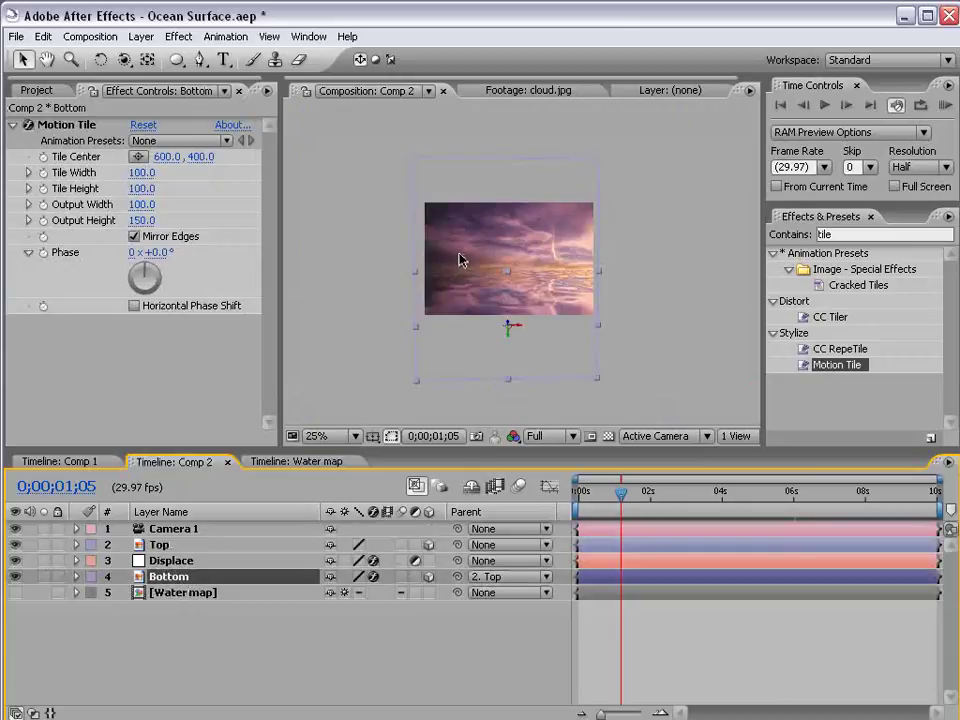
key("period")
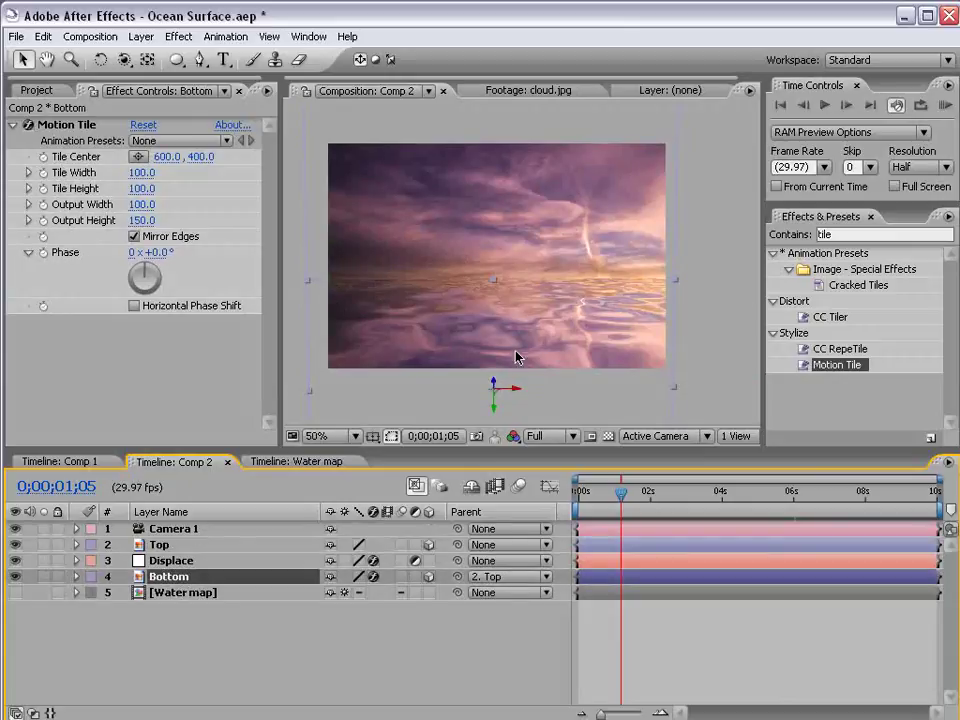
left_click(180, 36)
mouse_move(220, 226)
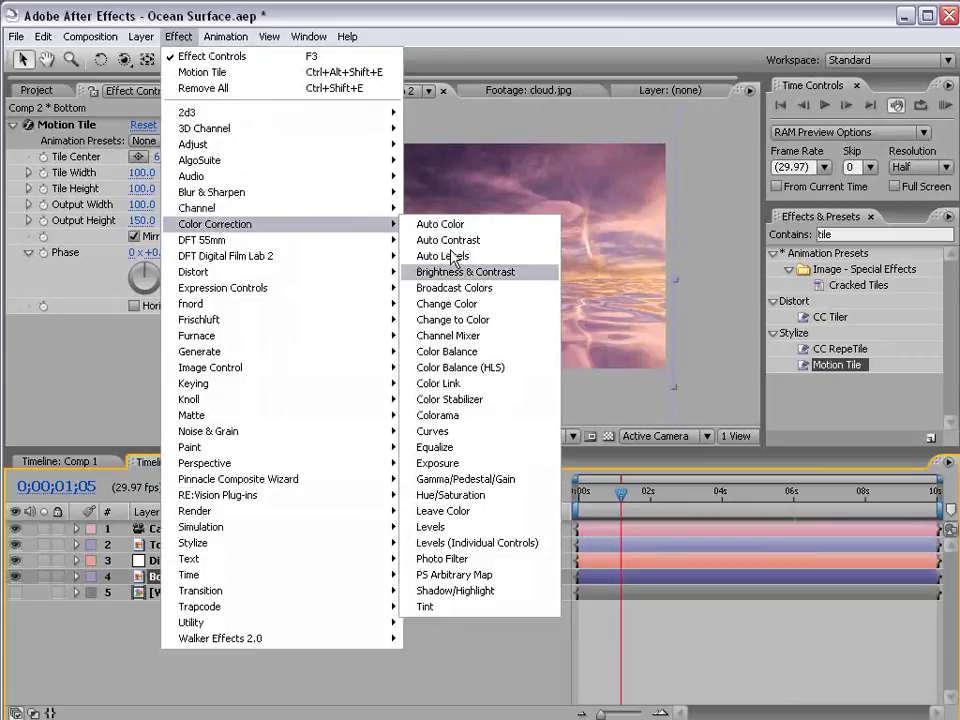
left_click(438, 431)
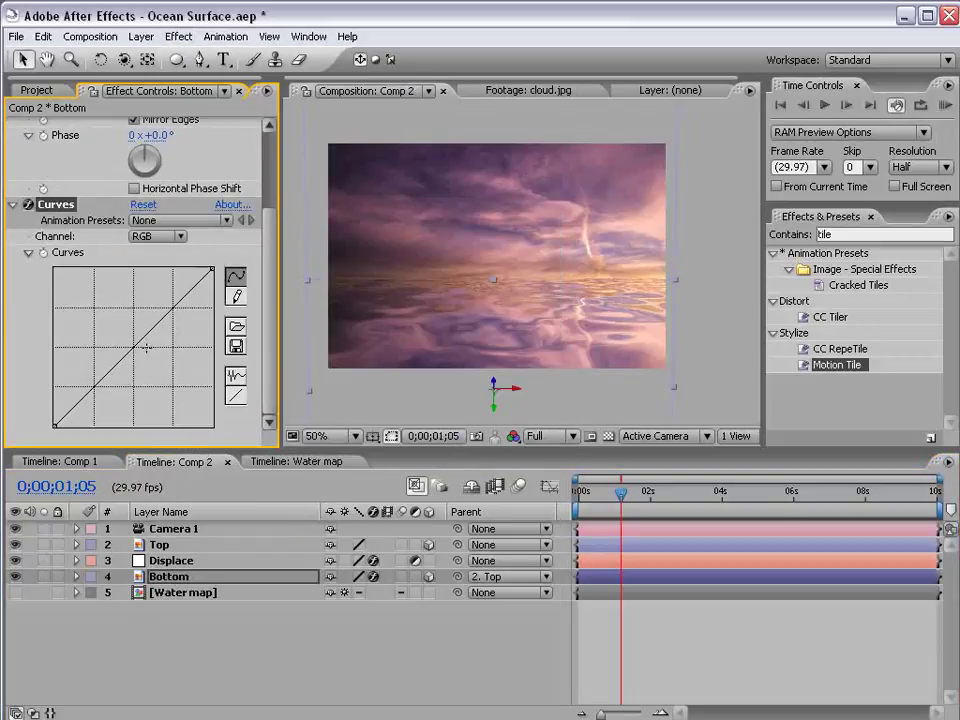
left_click_drag(146, 347, 156, 349)
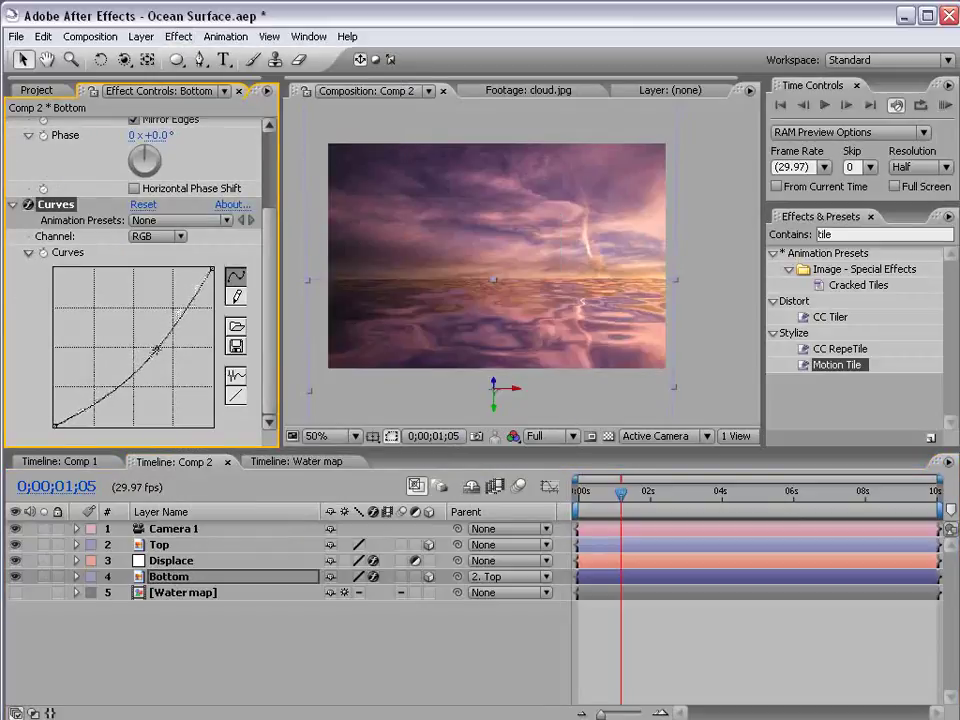
- Add a Tint effect to the Bottom layer with Amount to Tint at 34%, and deselect the layer
left_click(178, 36)
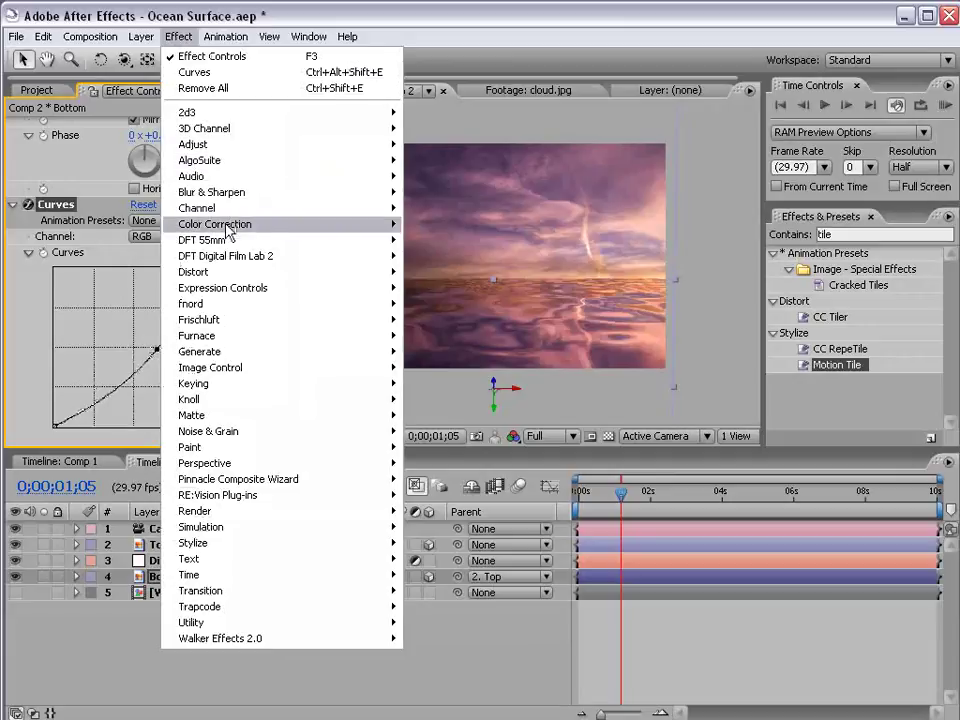
mouse_move(225, 224)
left_click(444, 606)
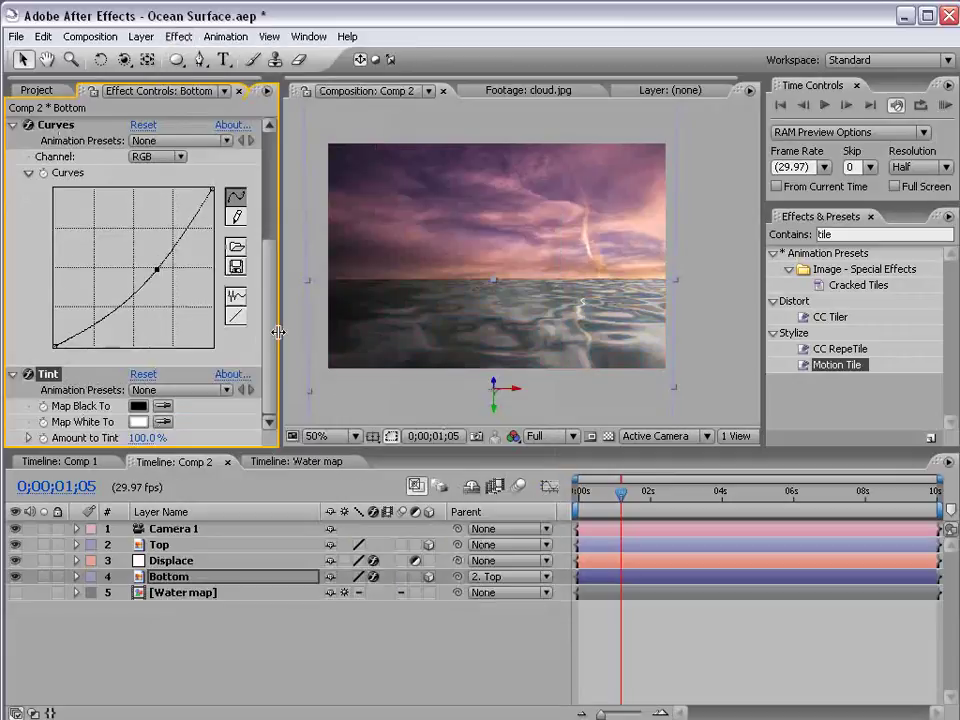
left_click_drag(148, 446, 86, 437)
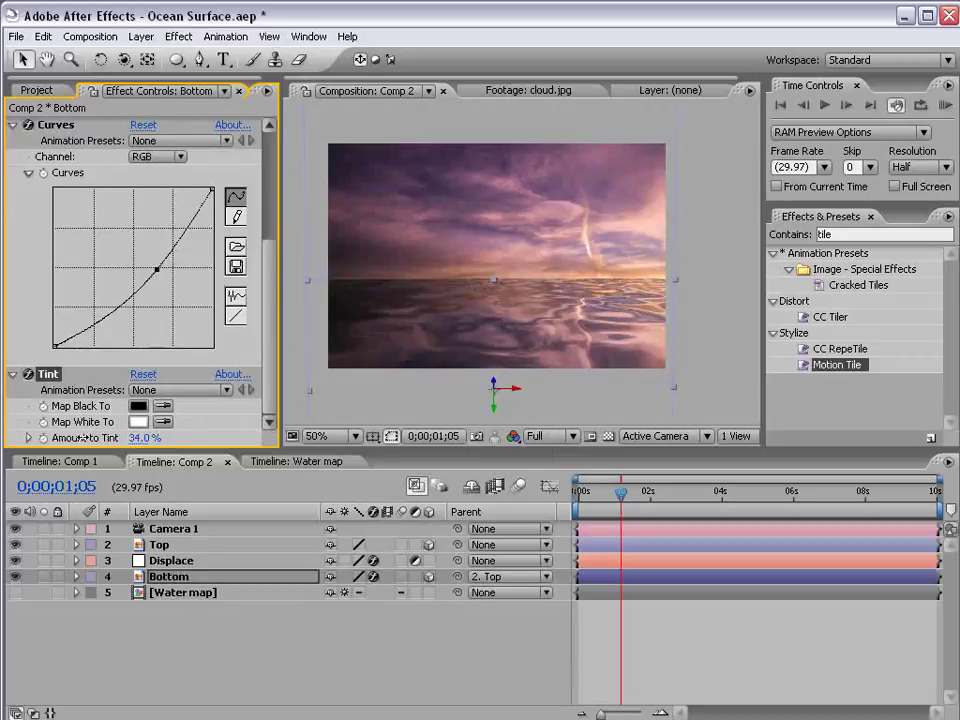
left_click(615, 660)
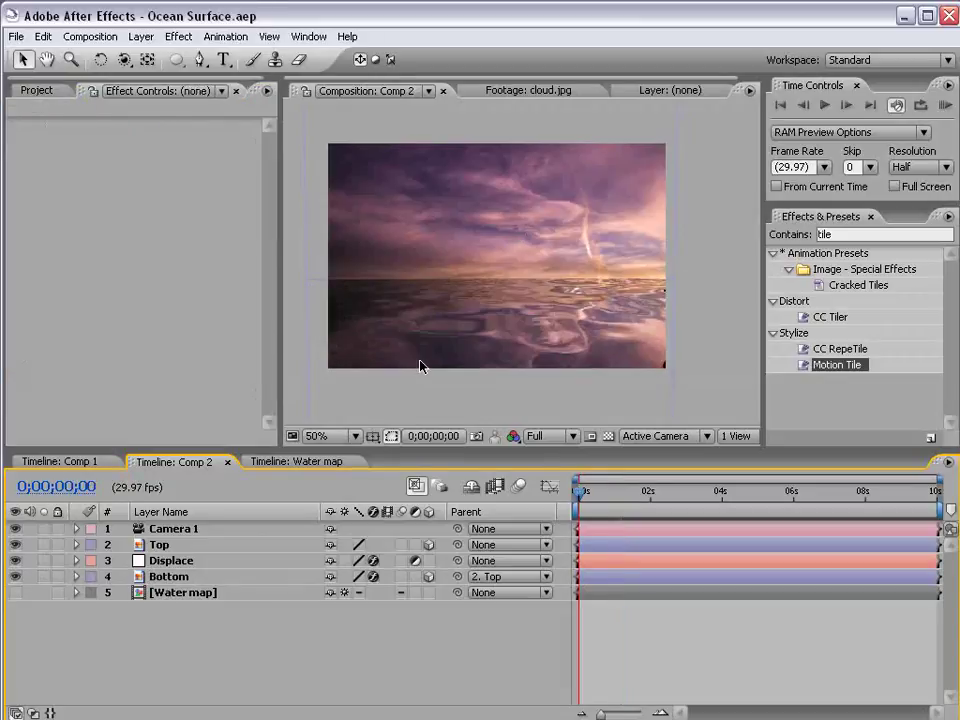
- Set Point of Interest and Position keyframes for Camera 1 at 0;00;00;00
key("c")
key("c")
key("c")
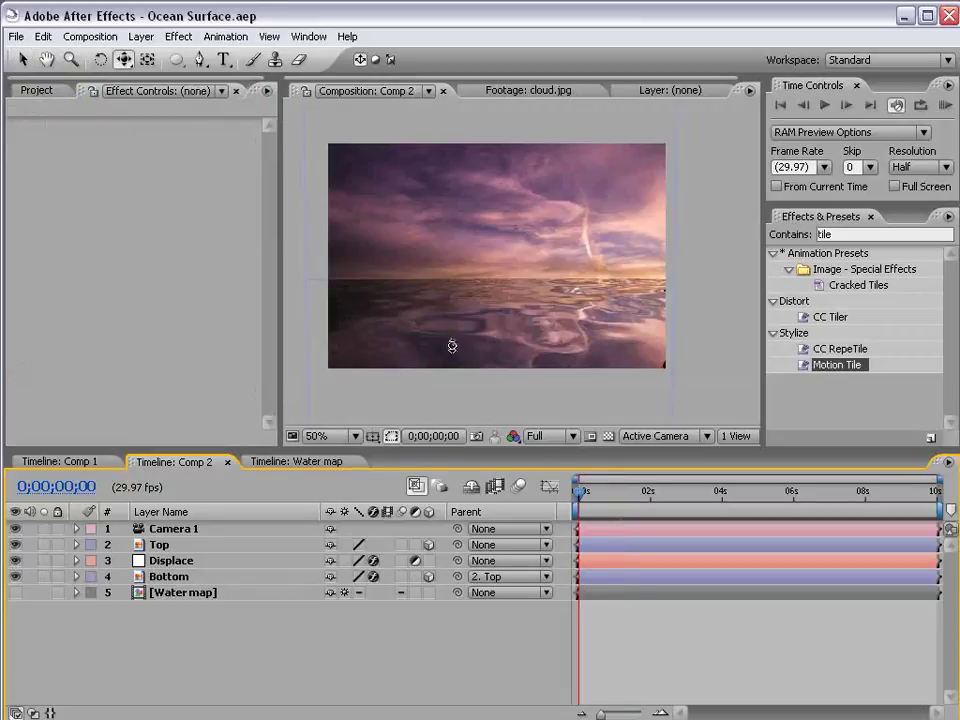
left_click(153, 530)
key("p")
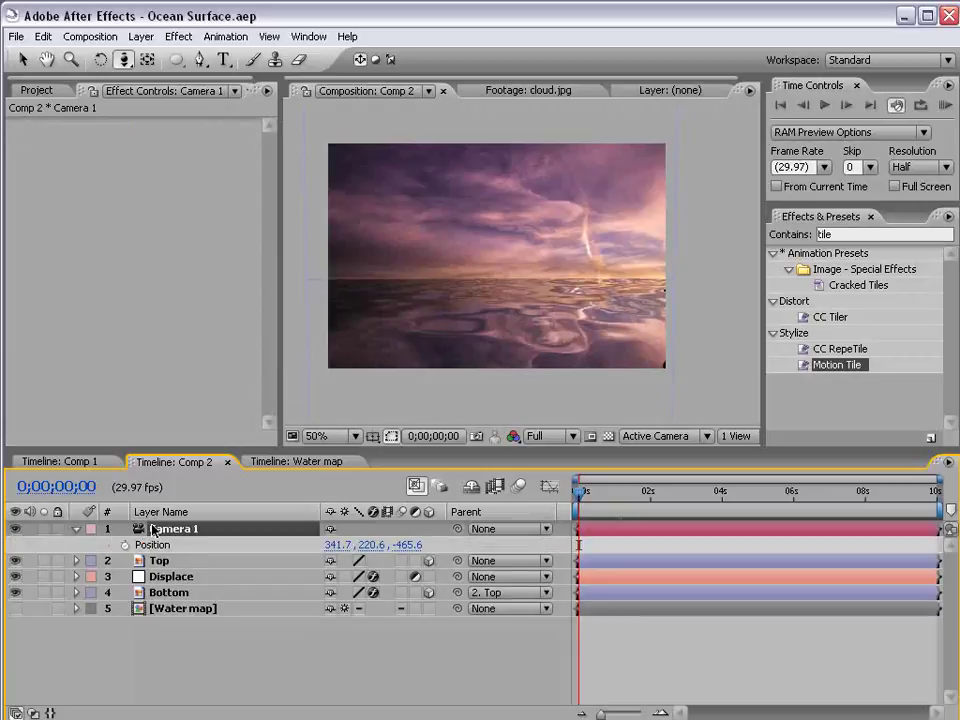
key("shift+a")
left_click_drag(124, 545, 124, 561)
- At 0;00;01;12, dolly Camera 1 forward along Z to a Position of about 345, 224, -354
left_click(628, 491)
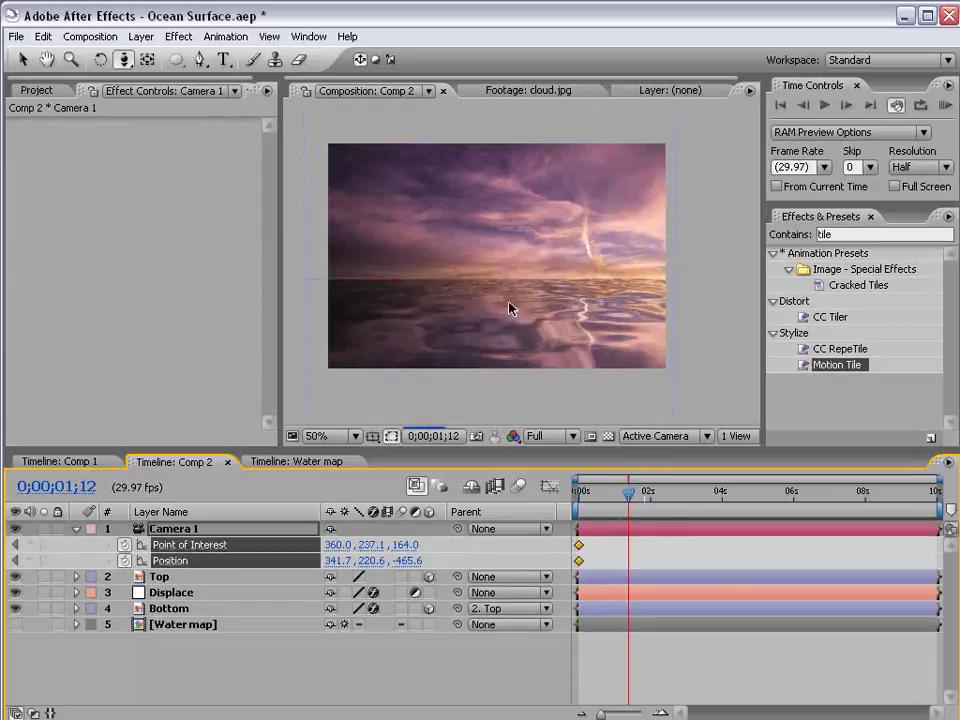
key("c")
key("c")
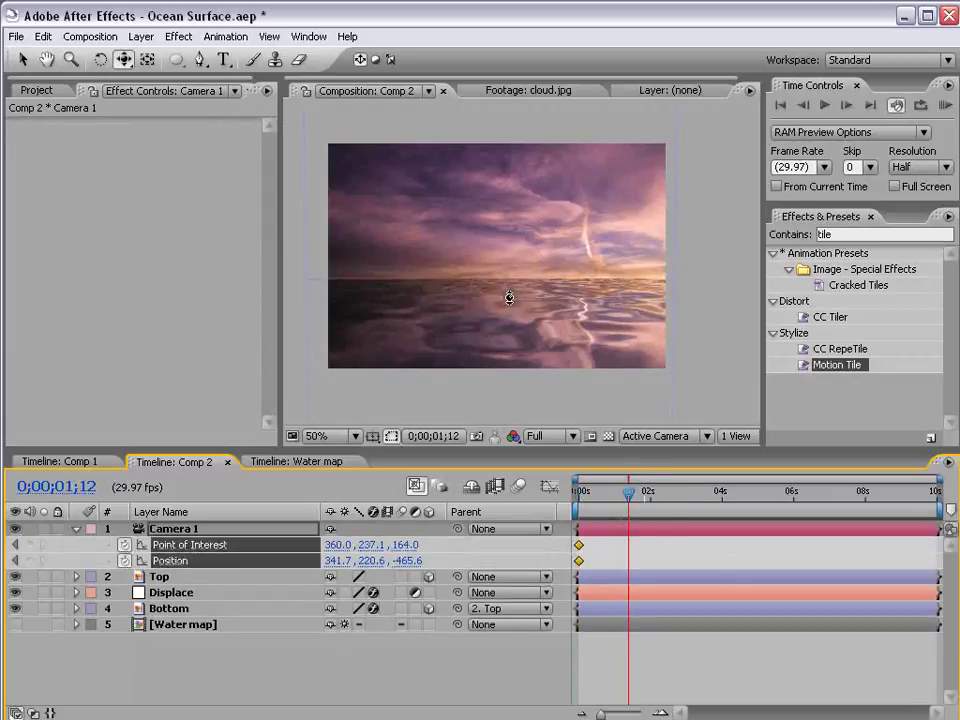
left_click_drag(510, 306, 510, 291)
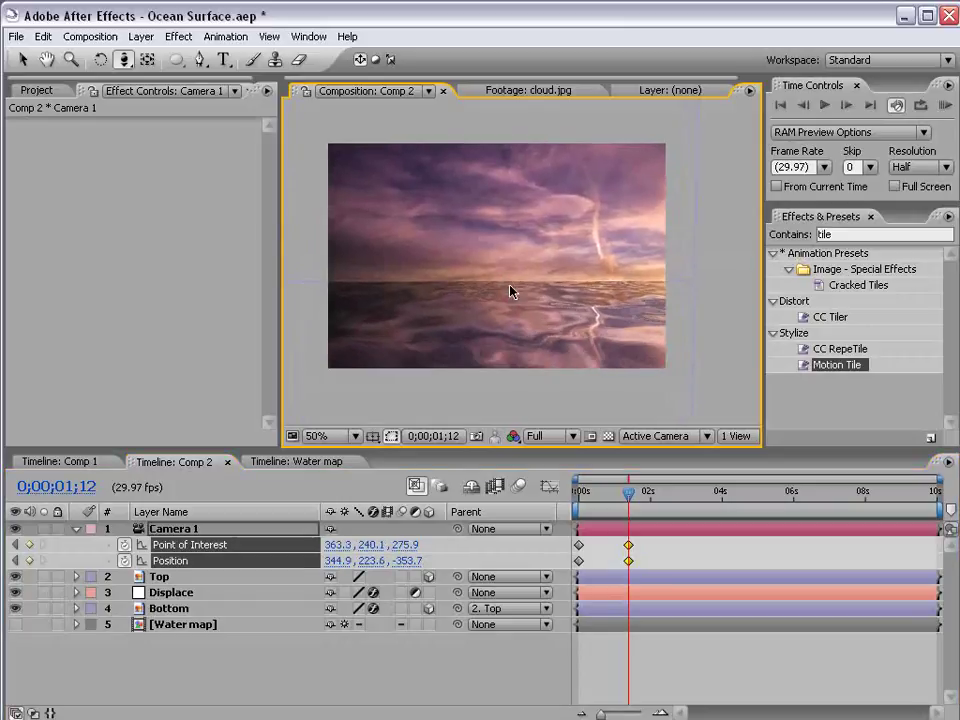
- Apply Easy Ease to all of Camera 1's Point of Interest and Position keyframes and preview the move
left_click(200, 548)
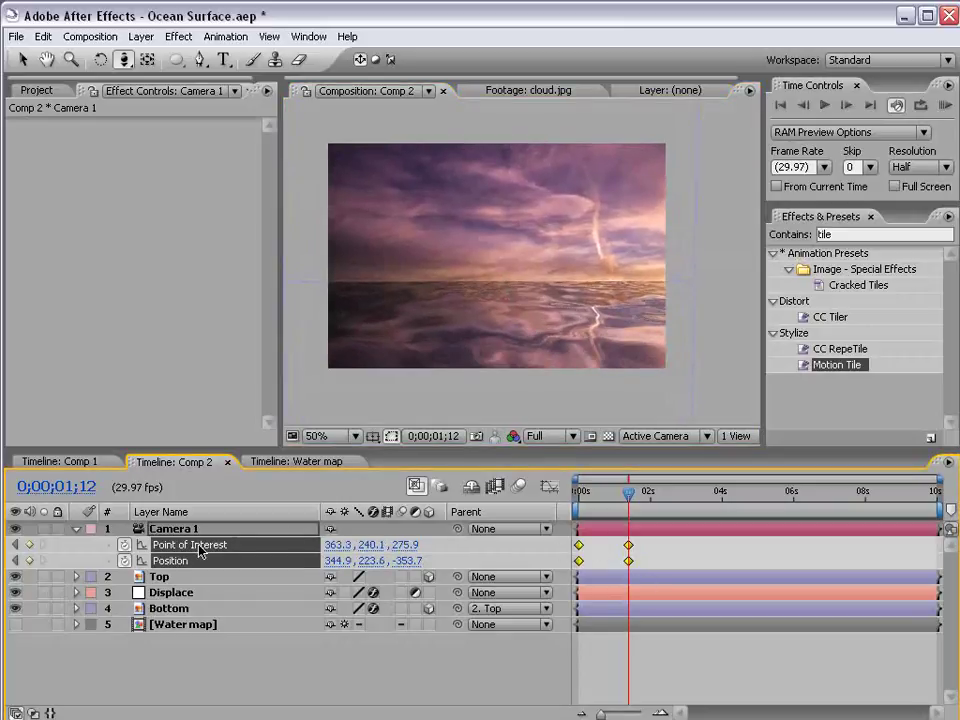
key("F9")
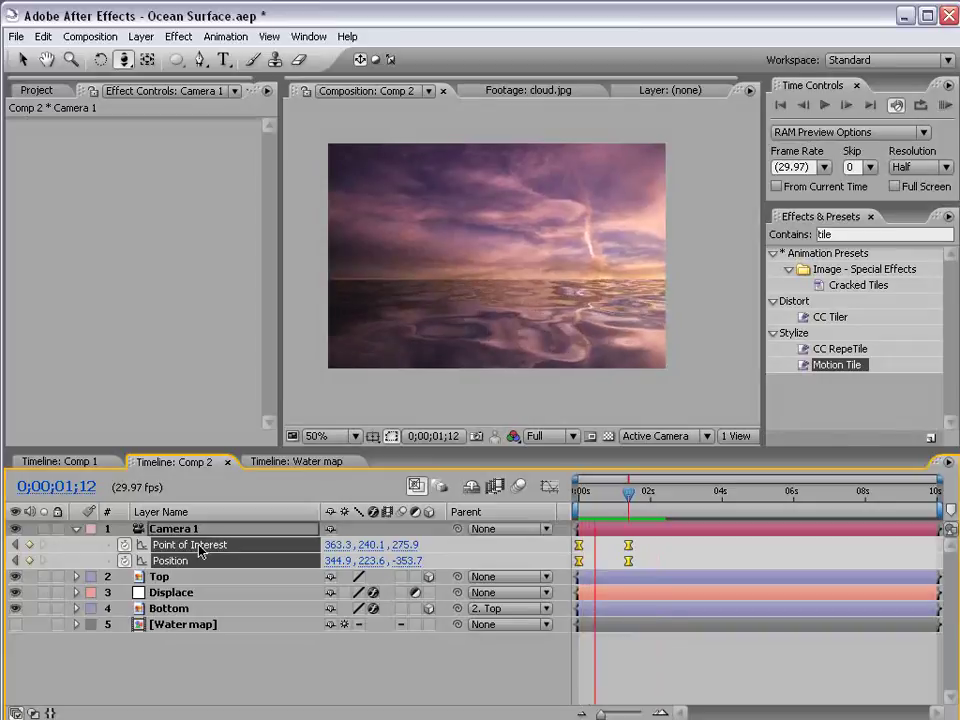
key("space")
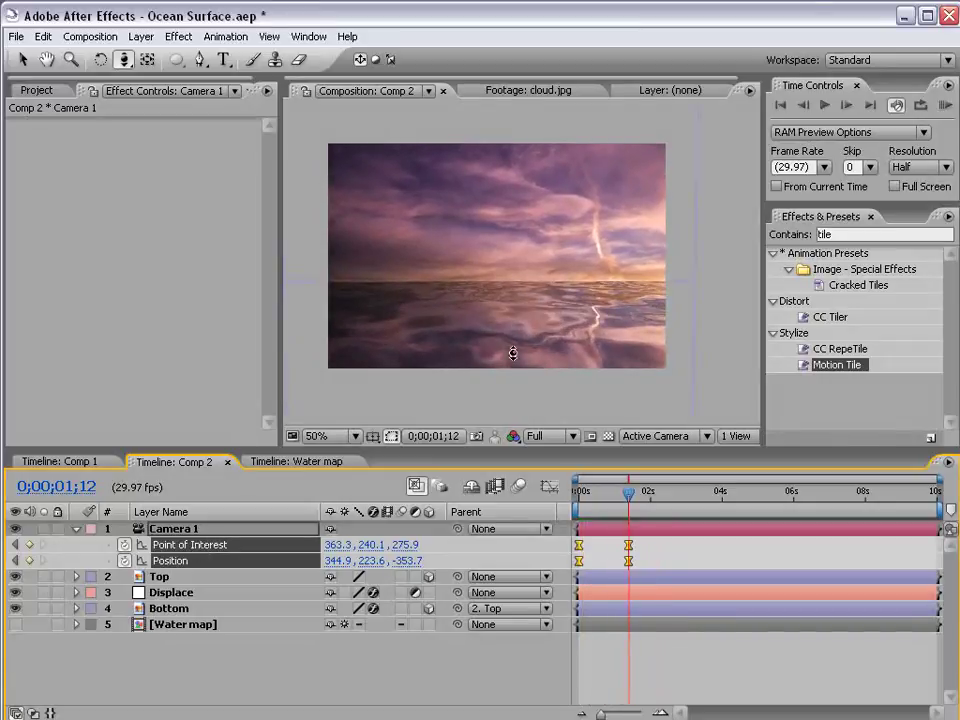
- Orbit Camera 1 at 0;00;01;12 to view the ocean surface from different angles
key("c")
left_click_drag(553, 279, 543, 293)
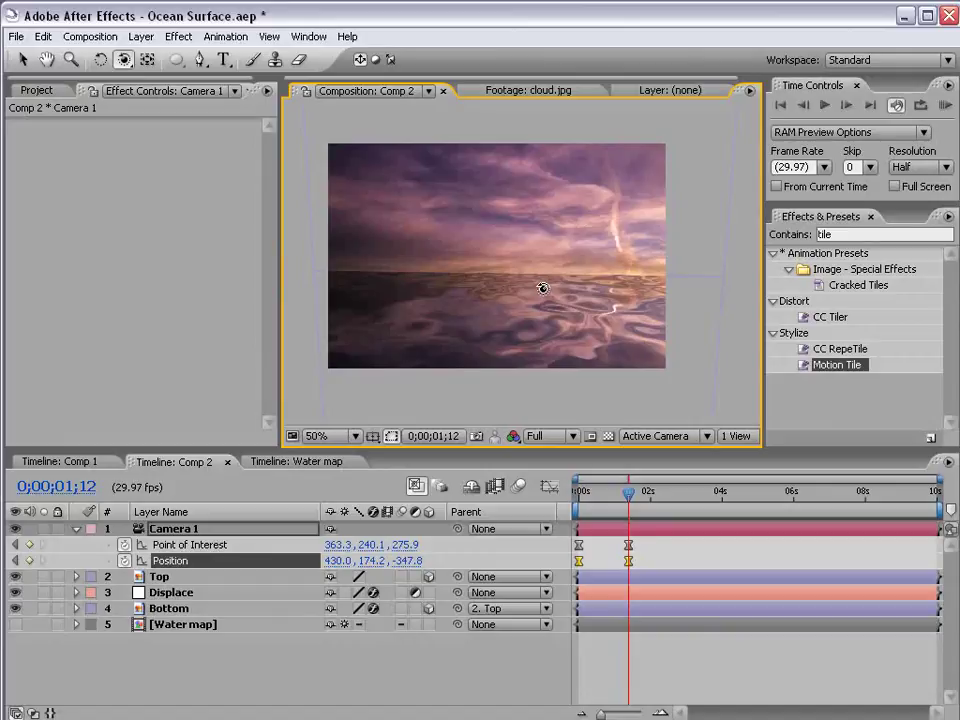
left_click_drag(509, 309, 521, 296)
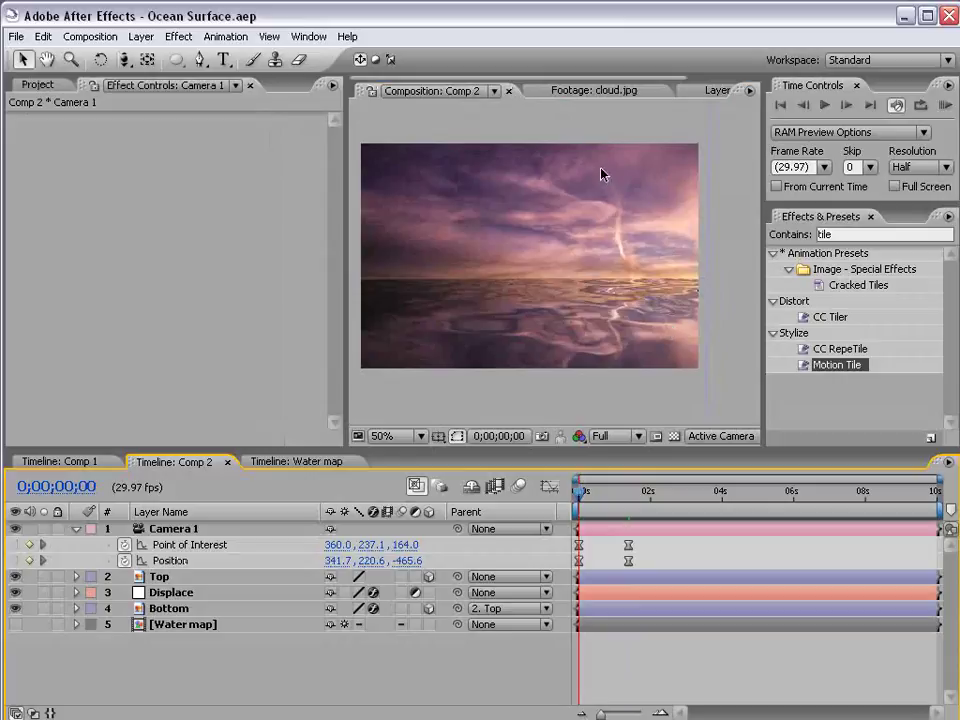
- Open Comp 1 and orbit its camera around the VideoCopilot.net title and its water reflection, then deselect the layer
left_click(98, 461)
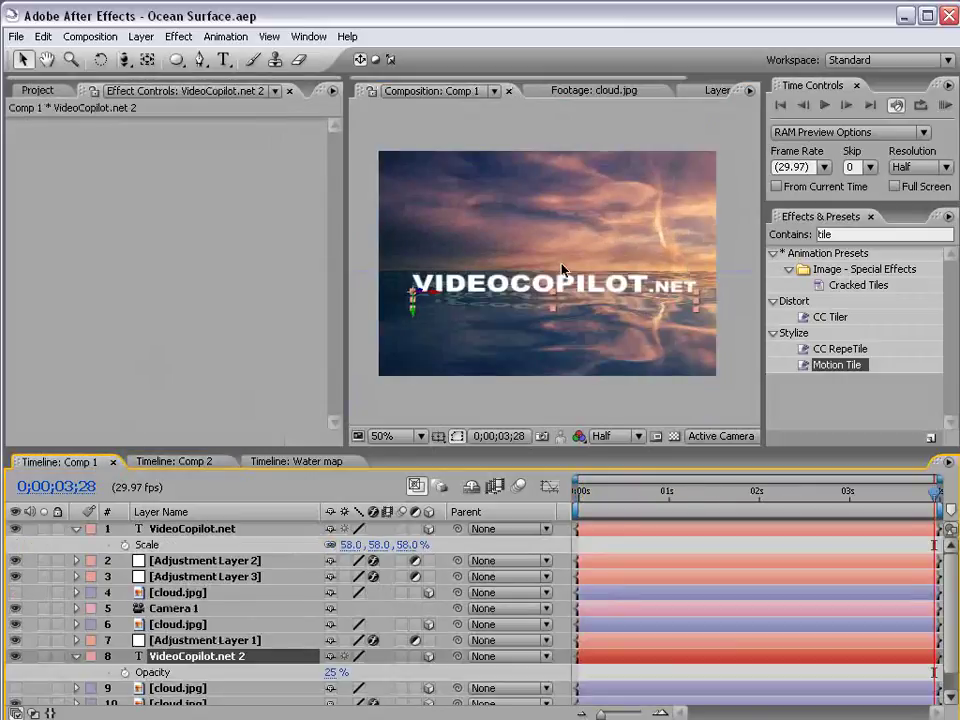
key("c")
left_click_drag(668, 286, 641, 256)
left_click(630, 546)
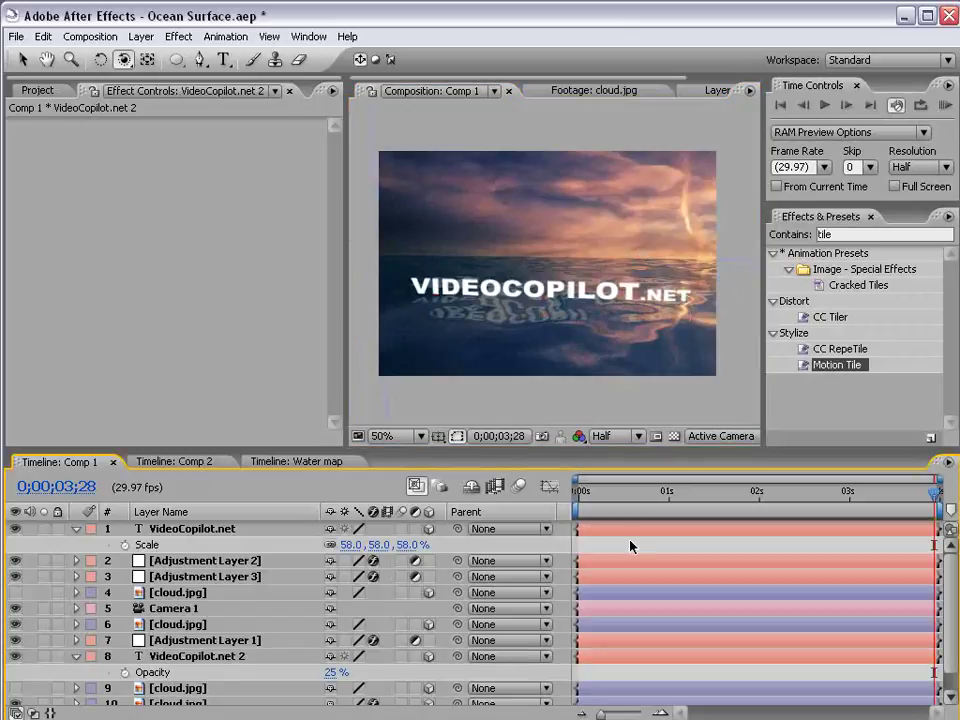